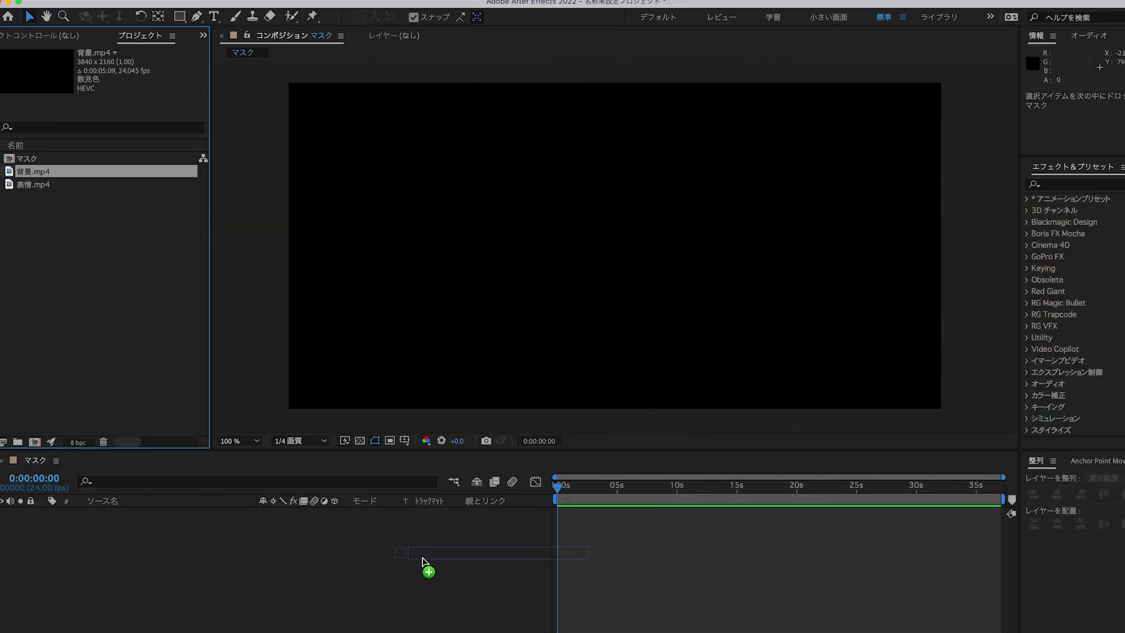
Add 背景.mp4 to the composition and scale it to 50% at the 2-second mark.
{"action": "left_click_drag", "start_coordinate": [422, 562], "coordinate": [375, 566]}
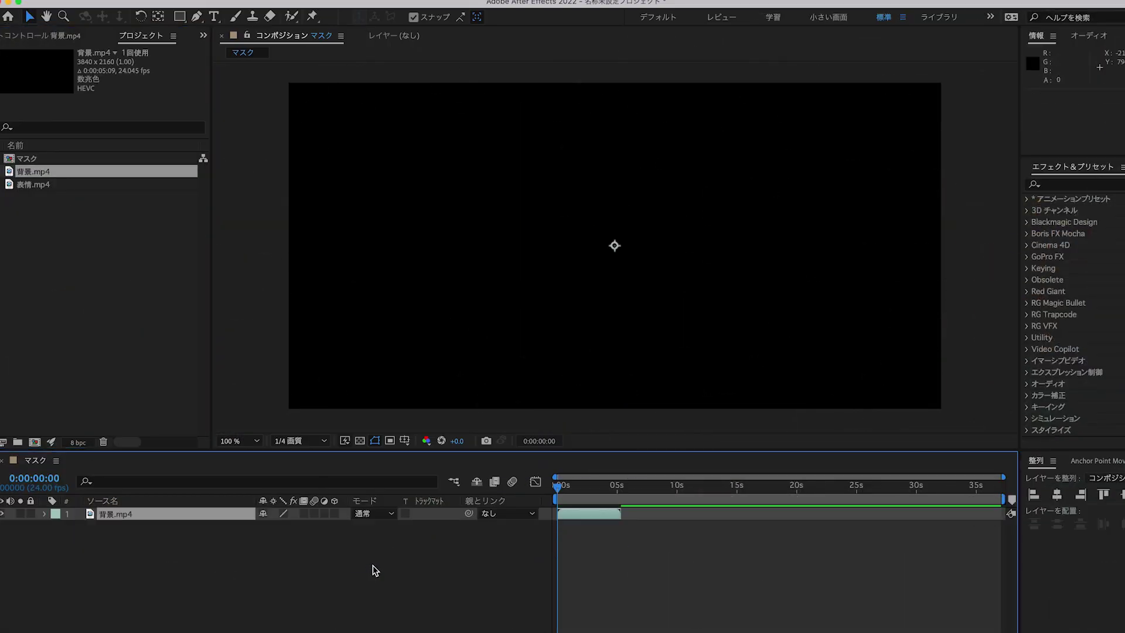
{"action": "left_click", "coordinate": [587, 496]}
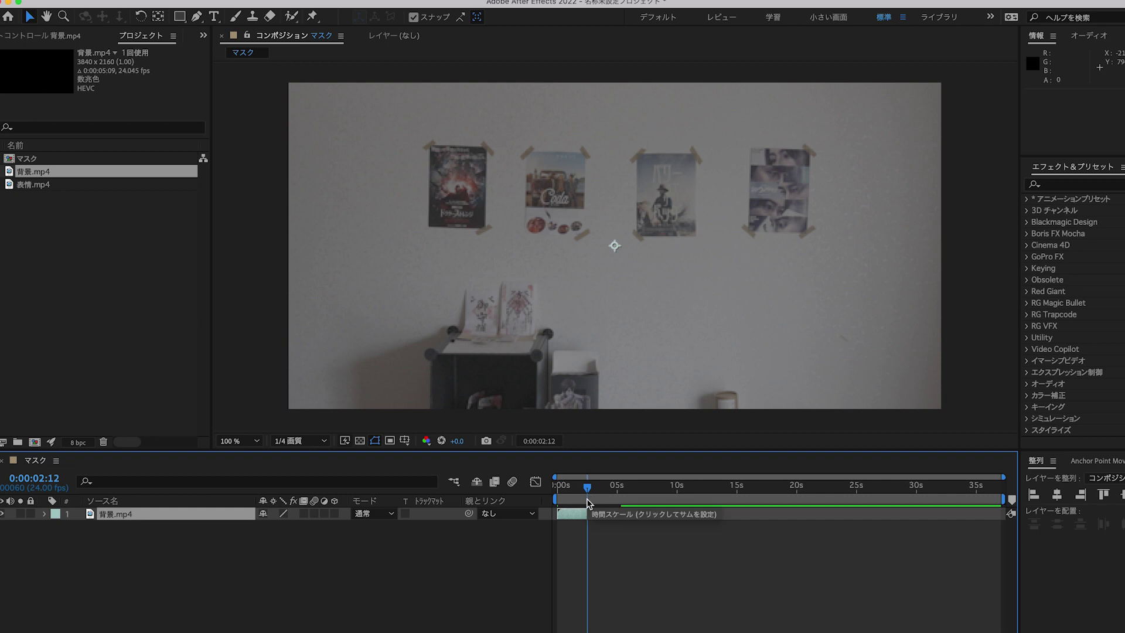
{"action": "key", "text": "s"}
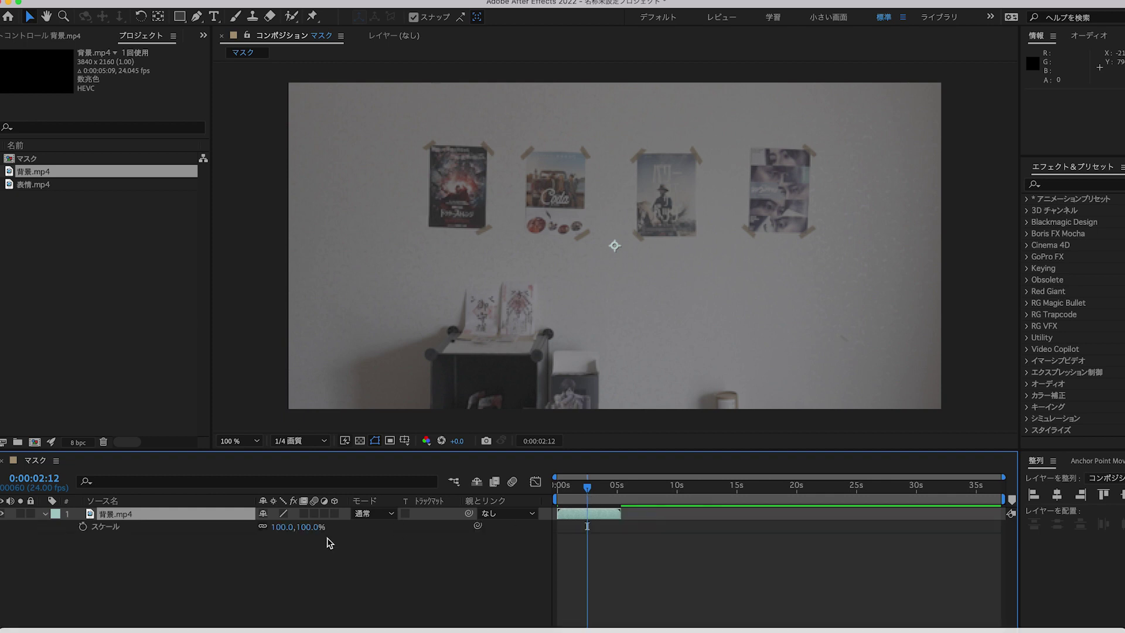
{"action": "left_click", "coordinate": [279, 534]}
{"action": "left_click_drag", "start_coordinate": [282, 524], "coordinate": [252, 534]}
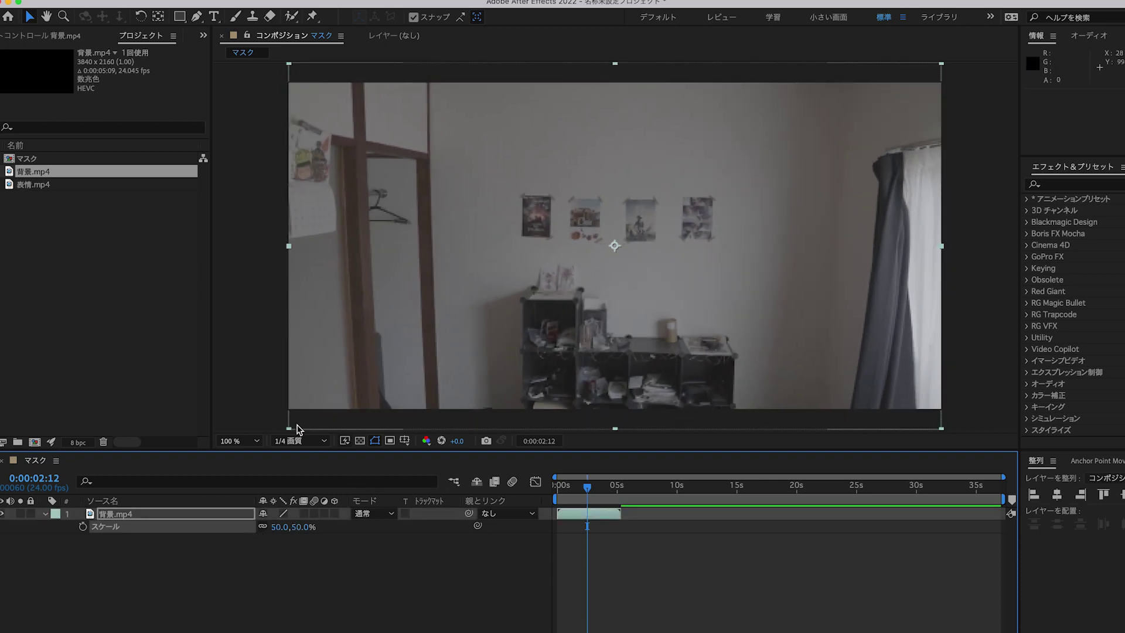
Set the viewer resolution to フル画質 (Full), then bring 表情.mp4 into the composition.
{"action": "left_click", "coordinate": [299, 441]}
{"action": "left_click", "coordinate": [320, 478]}
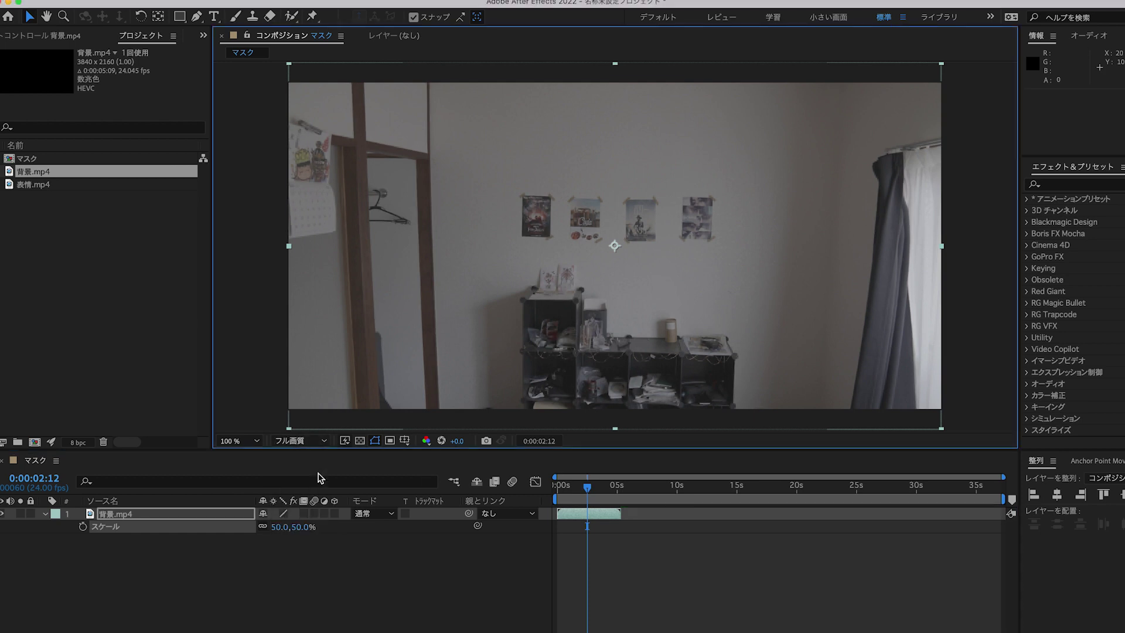
{"action": "left_click", "coordinate": [337, 569]}
{"action": "mouse_move", "coordinate": [583, 497]}
{"action": "left_mouse_down"}
{"action": "mouse_move", "coordinate": [557, 497]}
{"action": "mouse_move", "coordinate": [582, 498]}
{"action": "left_mouse_up"}
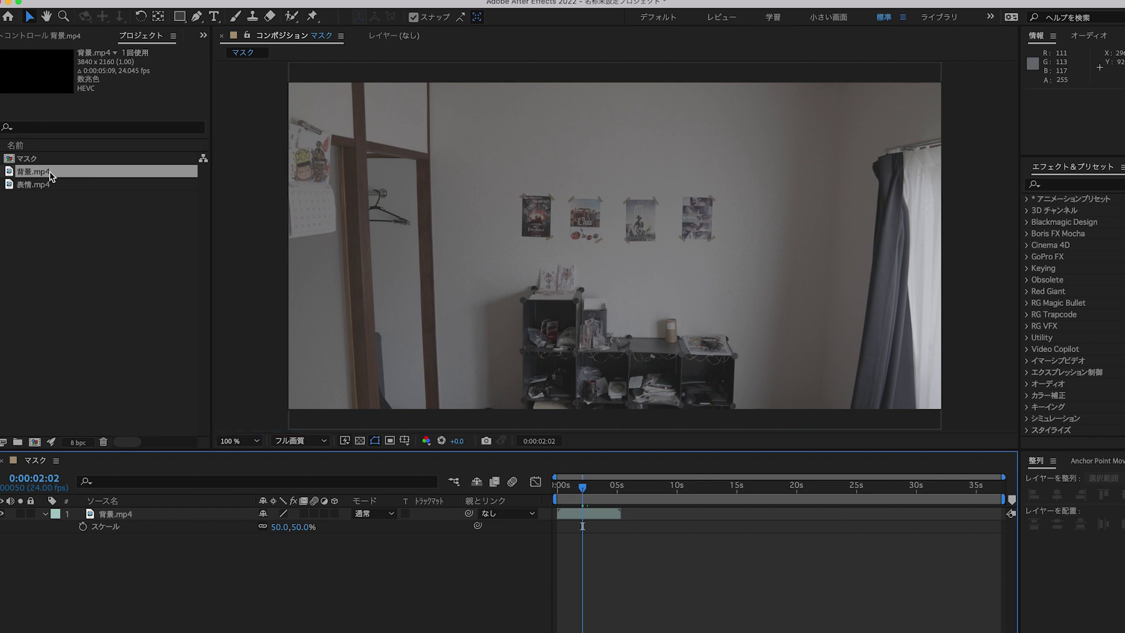
{"action": "left_click_drag", "start_coordinate": [39, 184], "coordinate": [199, 511]}
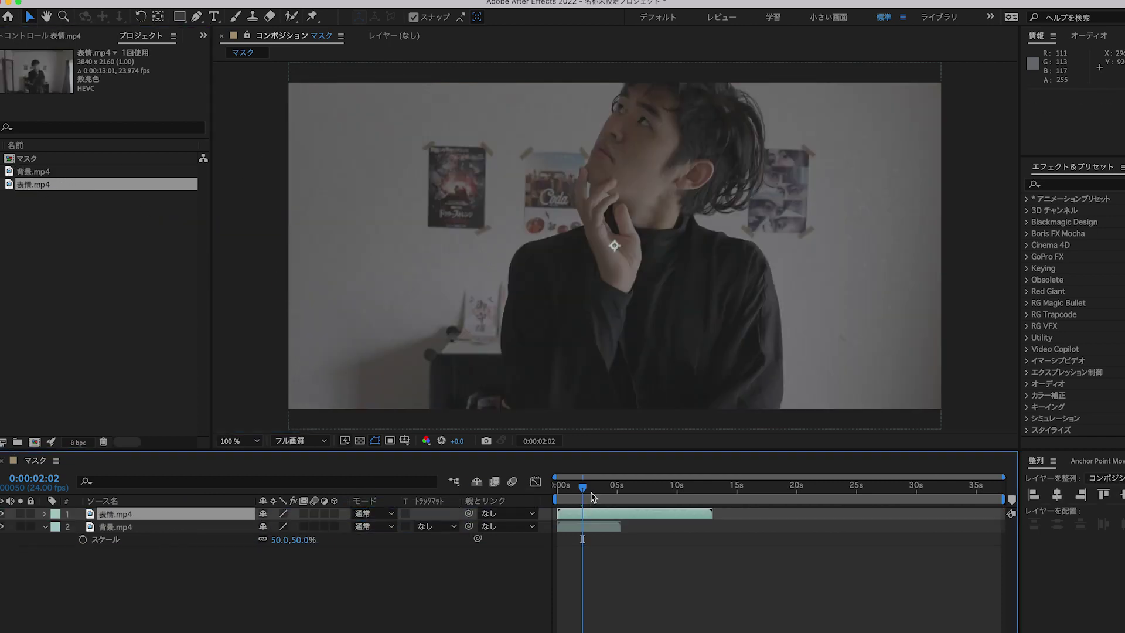
Set the 表情.mp4 layer's Scale to 50% to match 背景.mp4.
{"action": "key", "text": "s"}
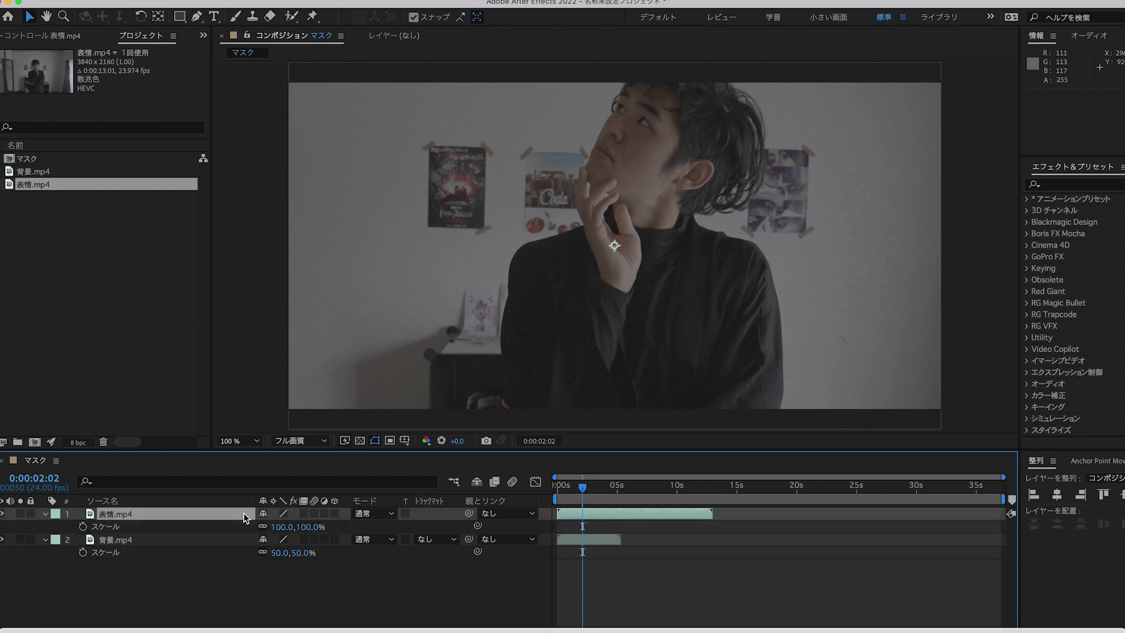
{"action": "left_click", "coordinate": [278, 527]}
{"action": "type", "text": "50"}
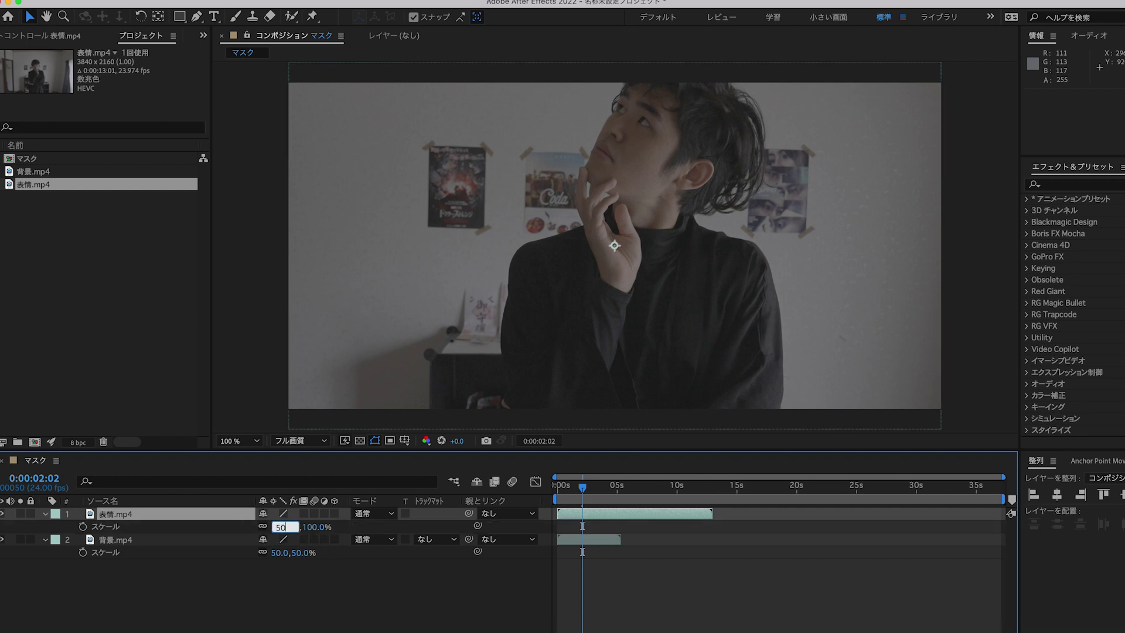
{"action": "key", "text": "Return"}
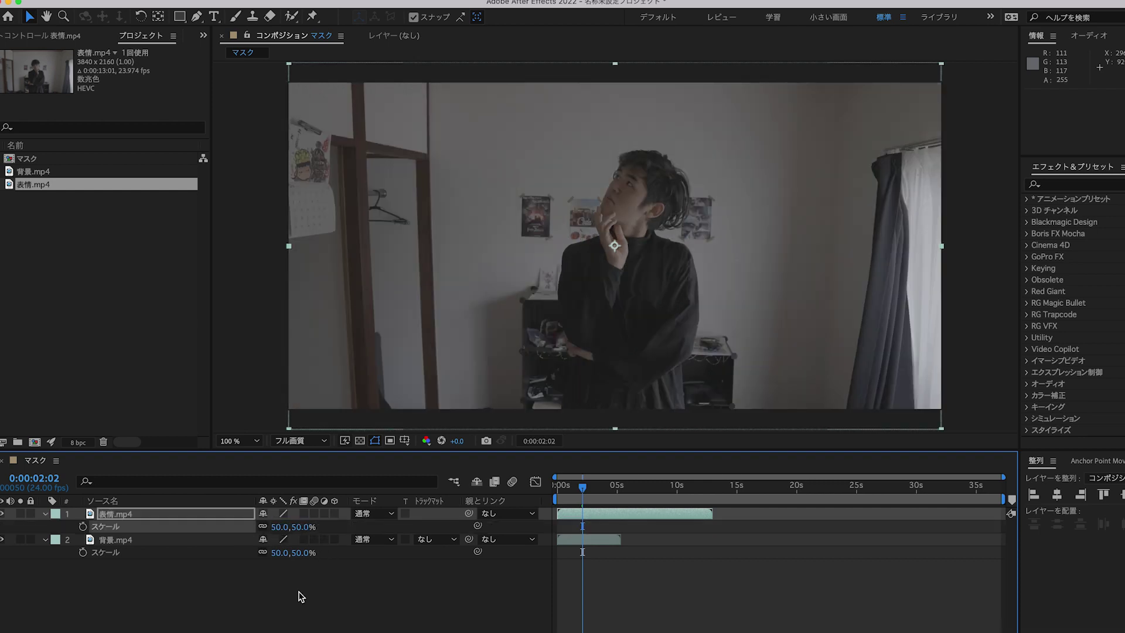
{"action": "left_click", "coordinate": [205, 513]}
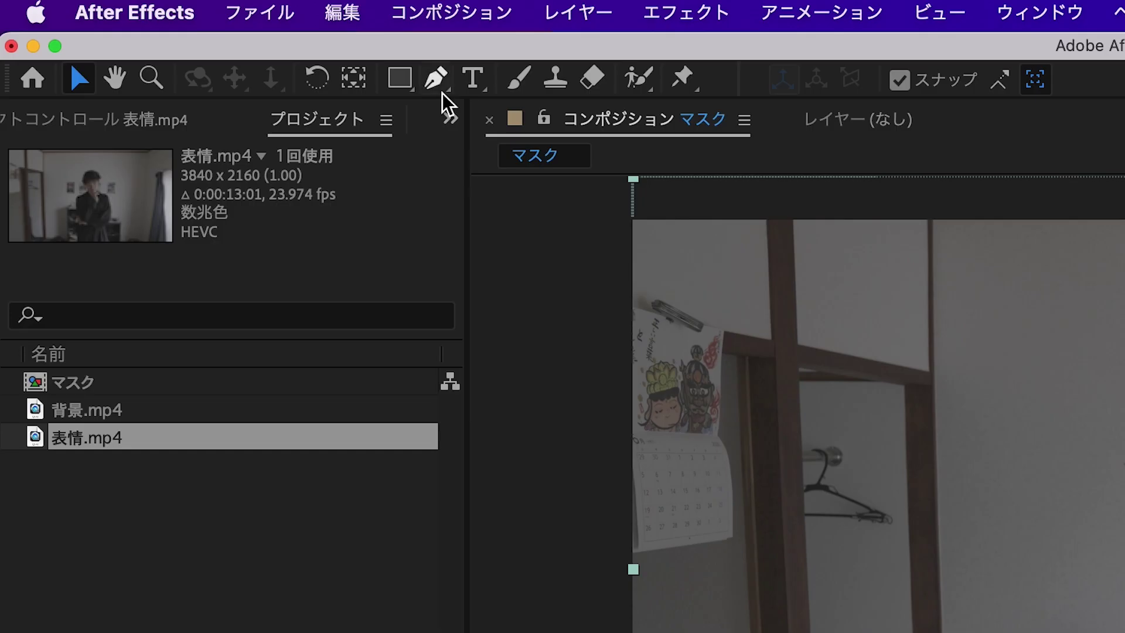
Draw a closed six-point Pen mask around the standing person on 表情.mp4 and solo the layer.
{"action": "left_click", "coordinate": [437, 82]}
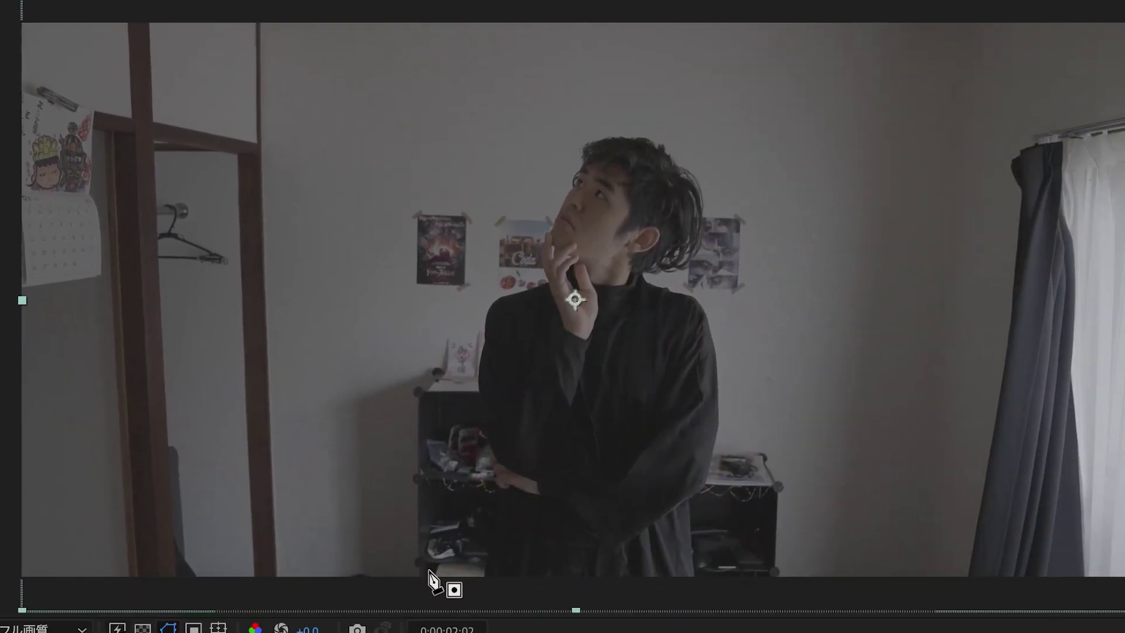
{"action": "left_click", "coordinate": [423, 578]}
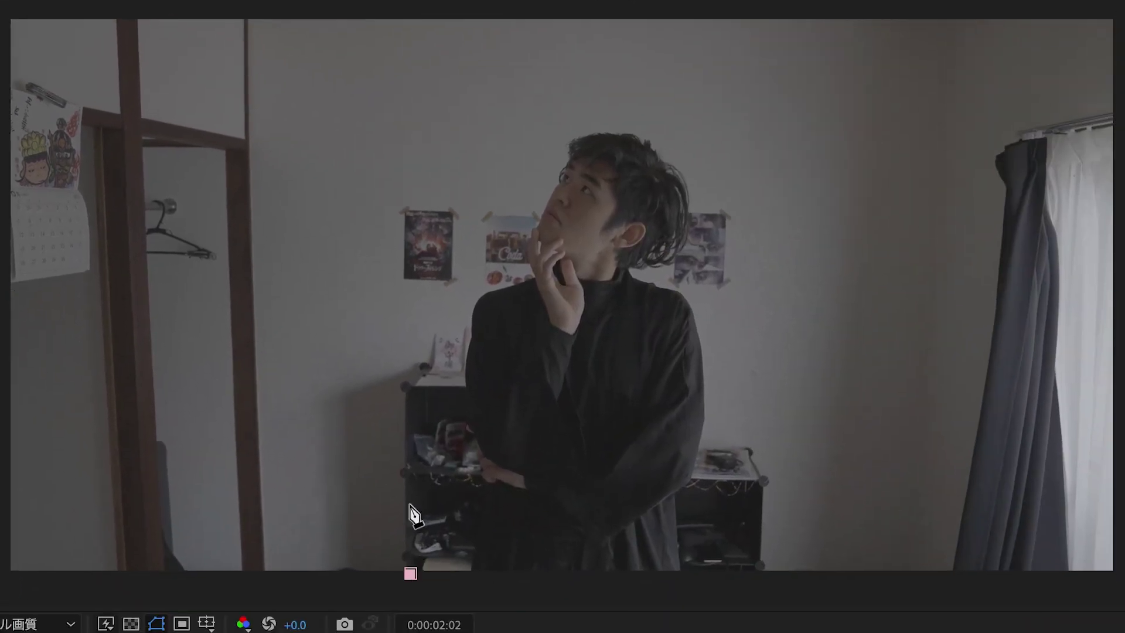
{"action": "left_click", "coordinate": [408, 337]}
{"action": "left_click", "coordinate": [491, 93]}
{"action": "left_click", "coordinate": [709, 86]}
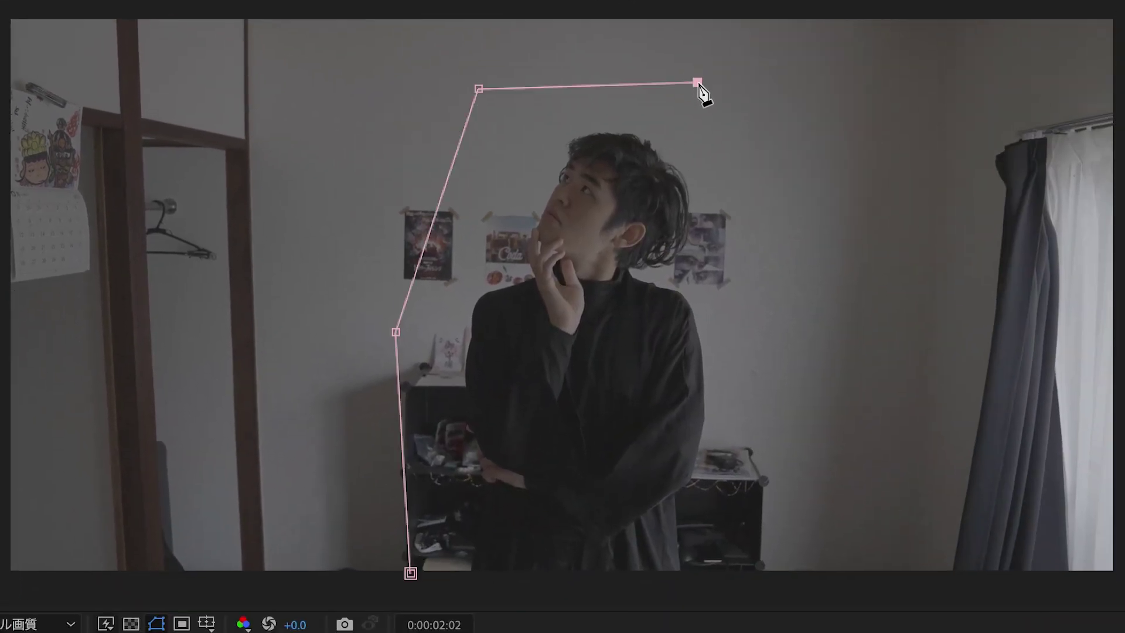
{"action": "left_click", "coordinate": [802, 338]}
{"action": "left_click", "coordinate": [797, 577]}
{"action": "left_click", "coordinate": [411, 574]}
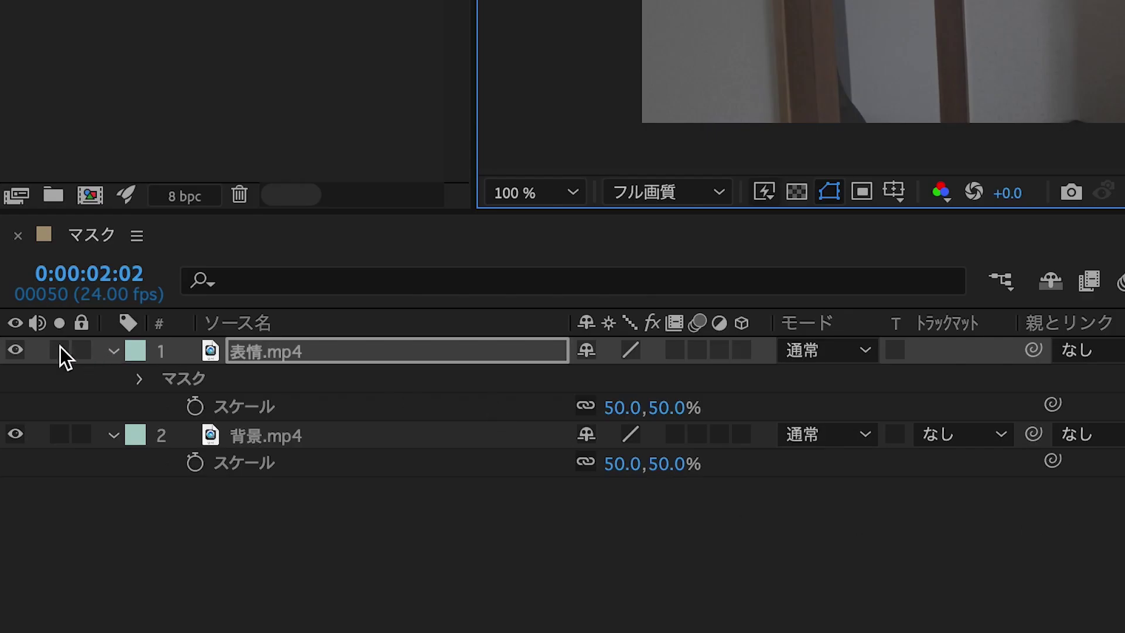
{"action": "left_click", "coordinate": [60, 346]}
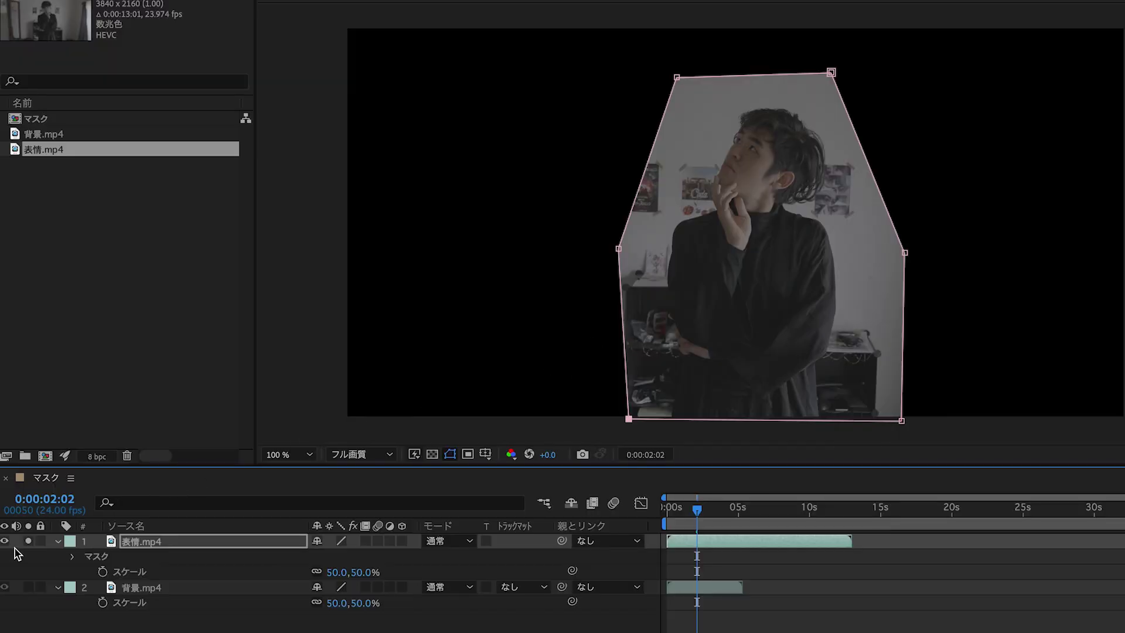
Turn Solo off, hide the mask outline, and reveal the 表情.mp4 layer's Mask Feather.
{"action": "left_click", "coordinate": [29, 541]}
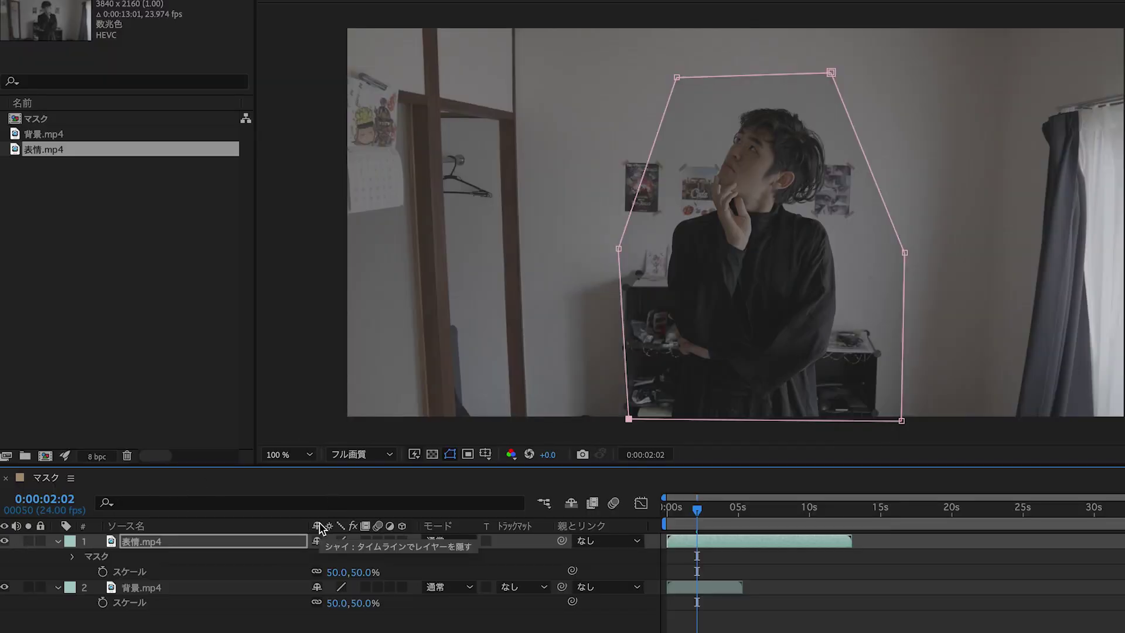
{"action": "key", "text": "ctrl+shift+h"}
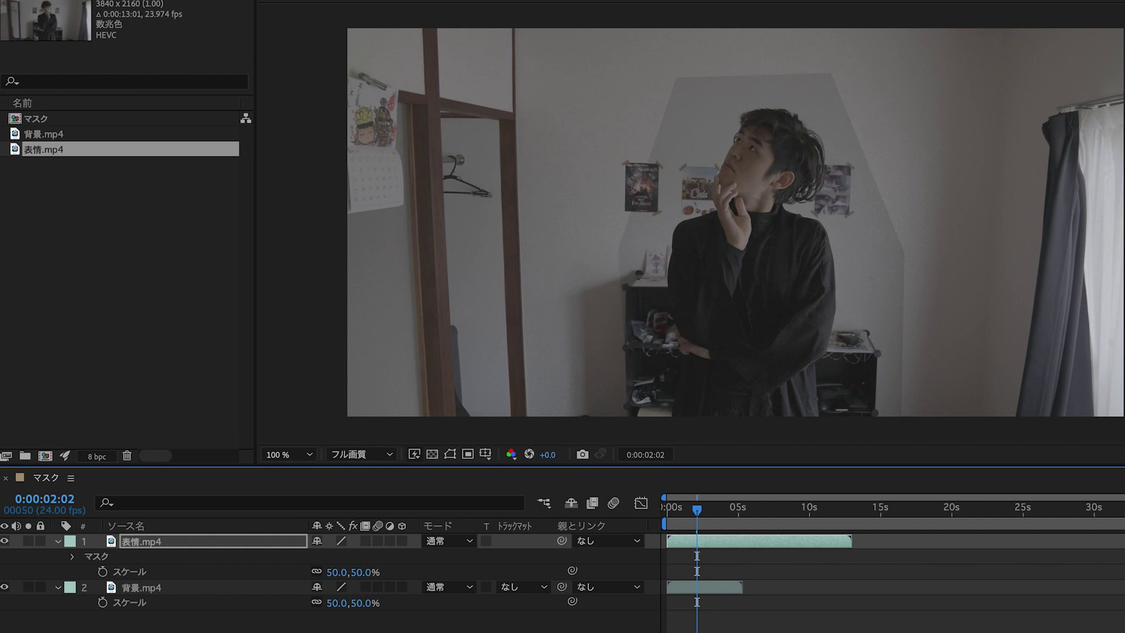
{"action": "left_click", "coordinate": [258, 541]}
{"action": "key", "text": "f"}
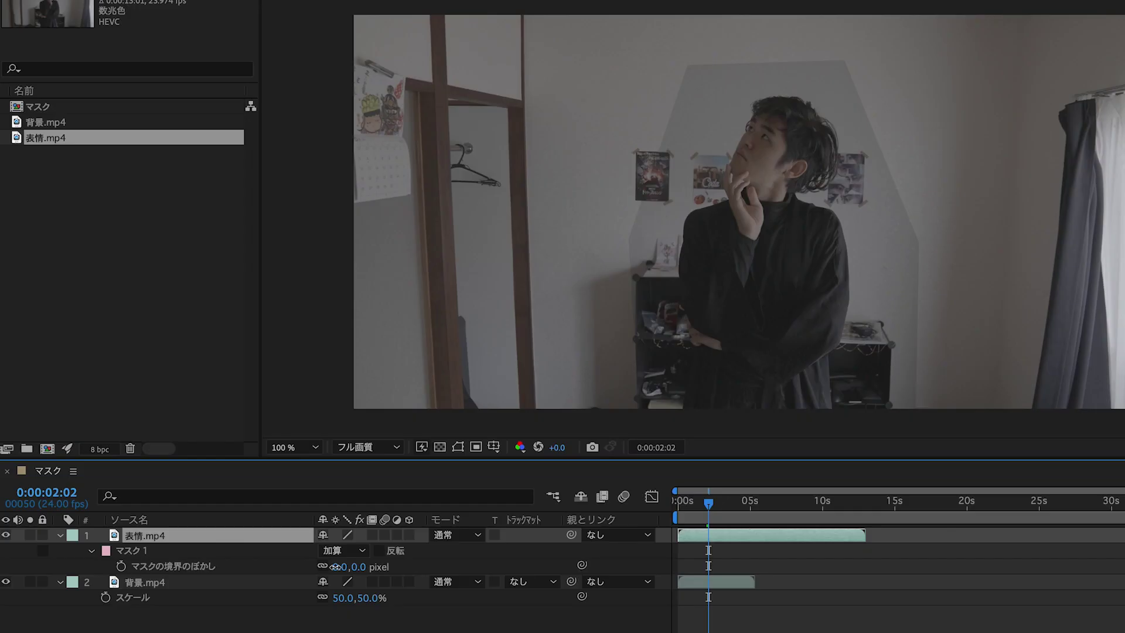
Feather the mask 204 pixels and pull its bottom corners below the frame edge.
{"action": "left_click_drag", "start_coordinate": [335, 567], "coordinate": [479, 558]}
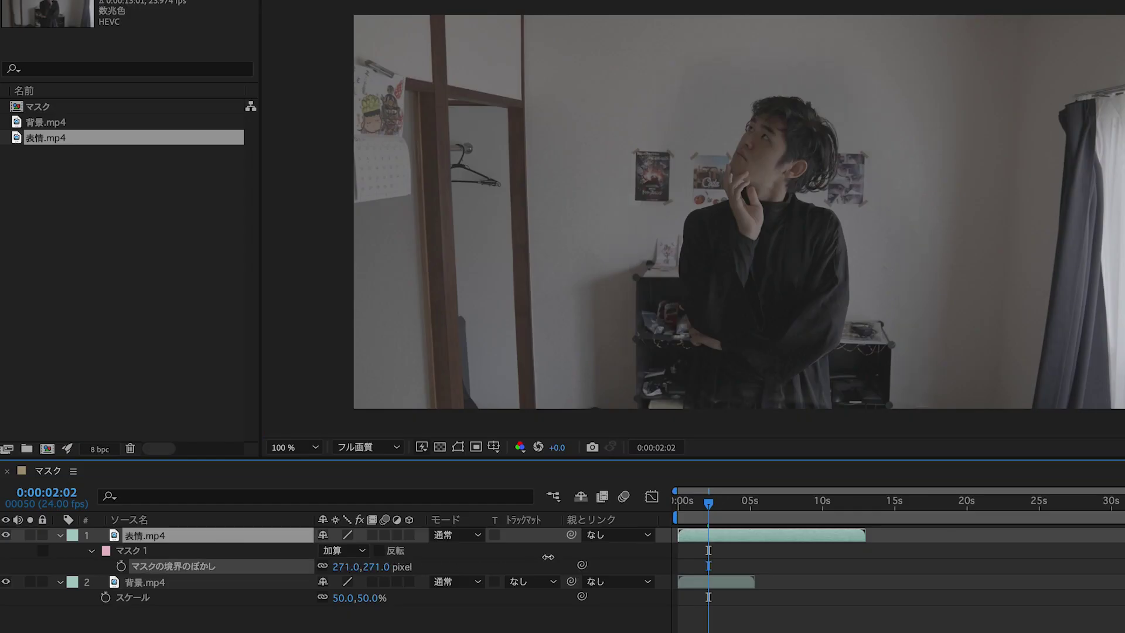
{"action": "left_click_drag", "start_coordinate": [542, 556], "coordinate": [545, 561]}
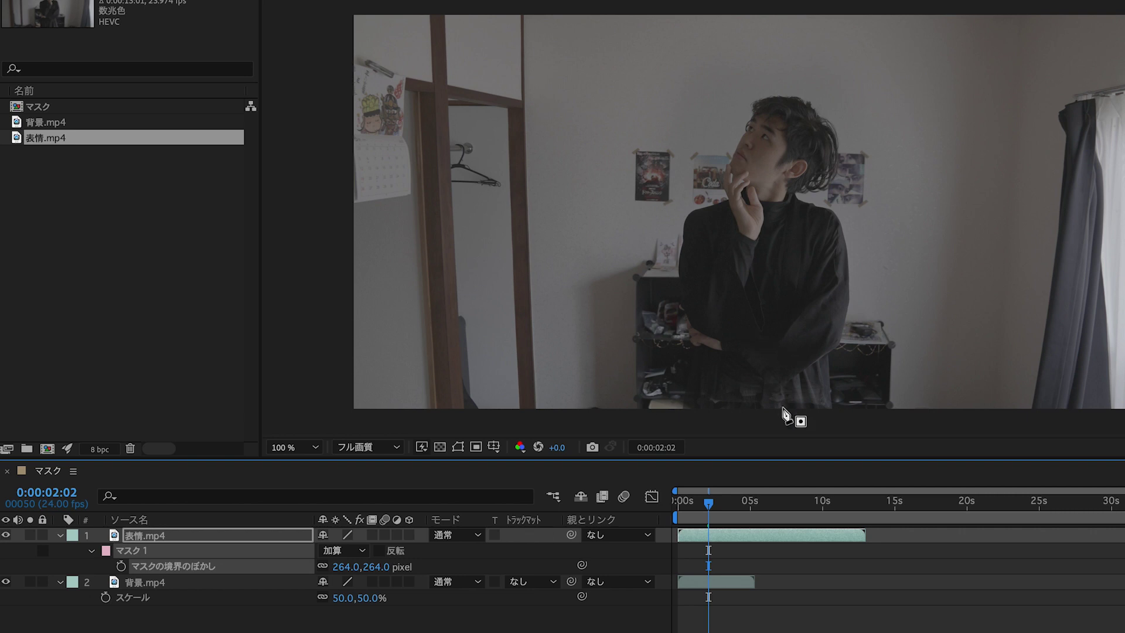
{"action": "left_click_drag", "start_coordinate": [640, 412], "coordinate": [598, 447]}
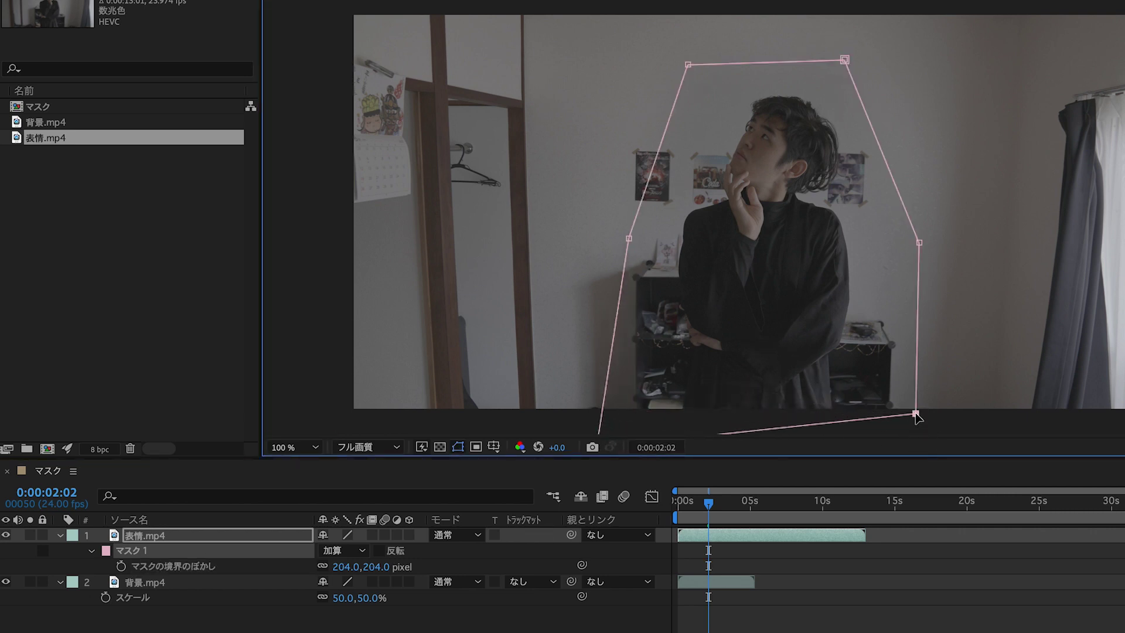
{"action": "left_click_drag", "start_coordinate": [916, 415], "coordinate": [948, 459]}
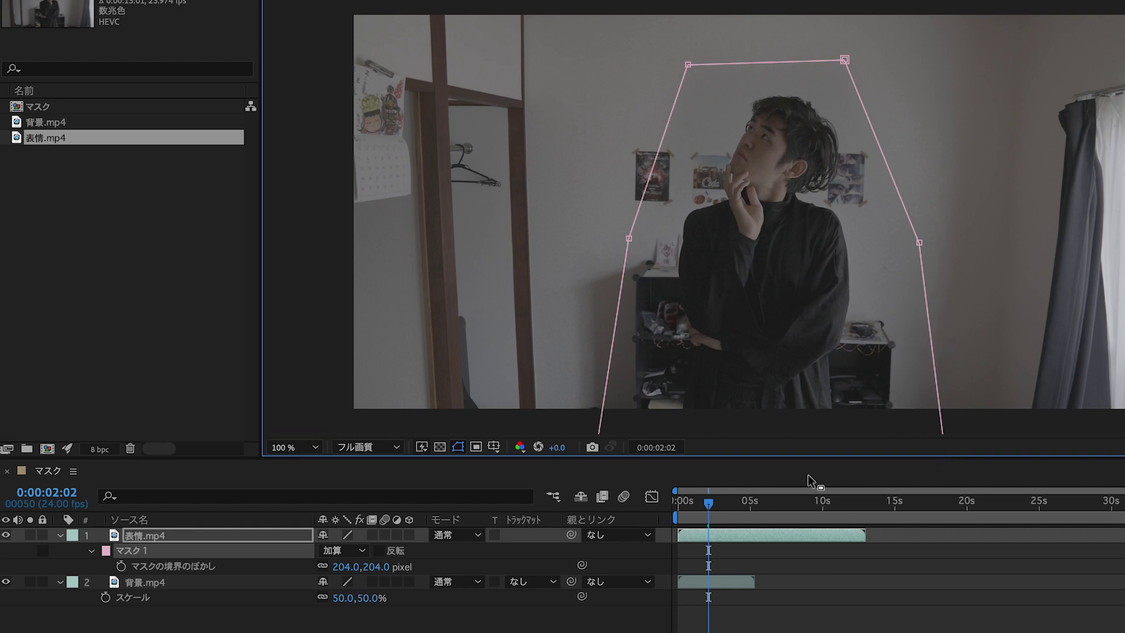
{"action": "left_click", "coordinate": [234, 615]}
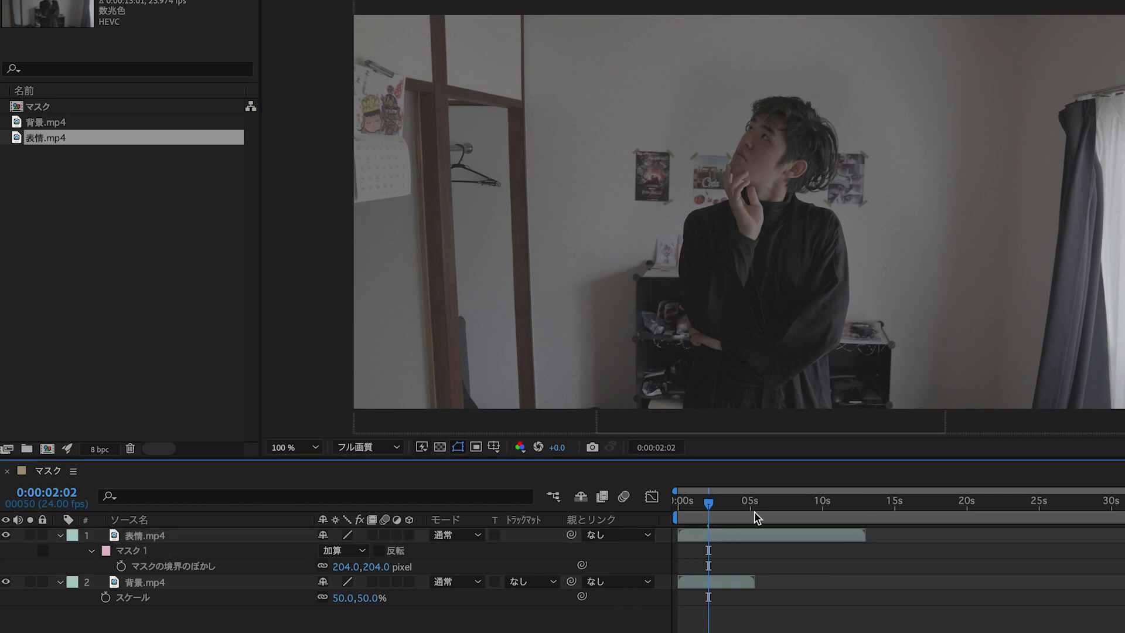
Move the current time from 0:00:02:02 to the smiling frame at 0:00:07:23.
{"action": "left_click", "coordinate": [706, 502]}
{"action": "left_click", "coordinate": [712, 537]}
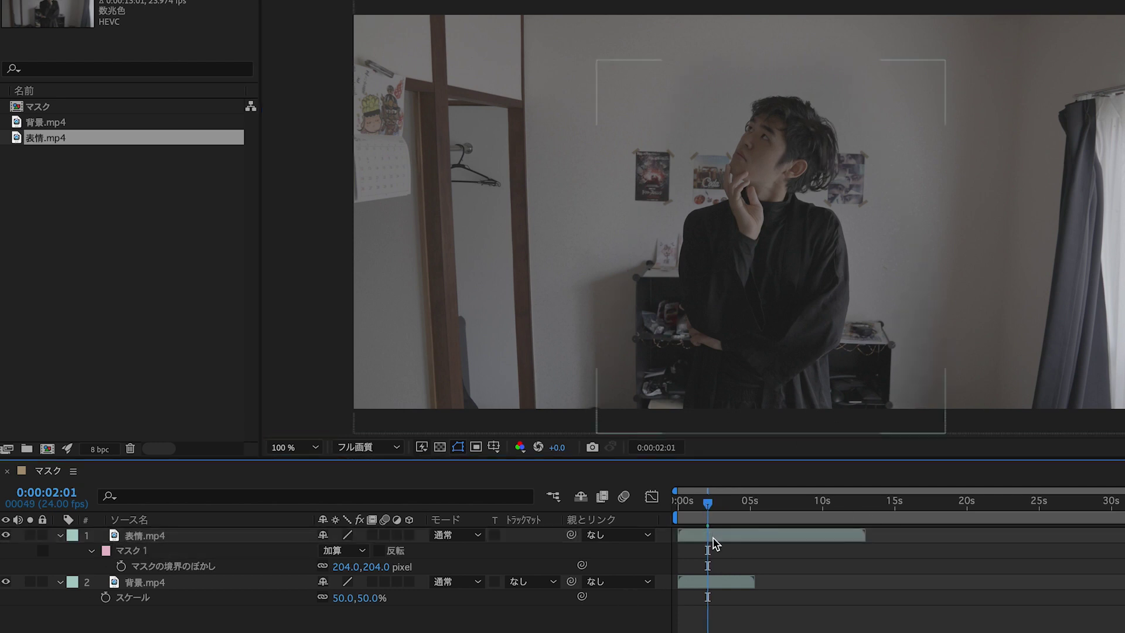
{"action": "left_click", "coordinate": [708, 502]}
{"action": "left_click_drag", "start_coordinate": [705, 502], "coordinate": [708, 502]}
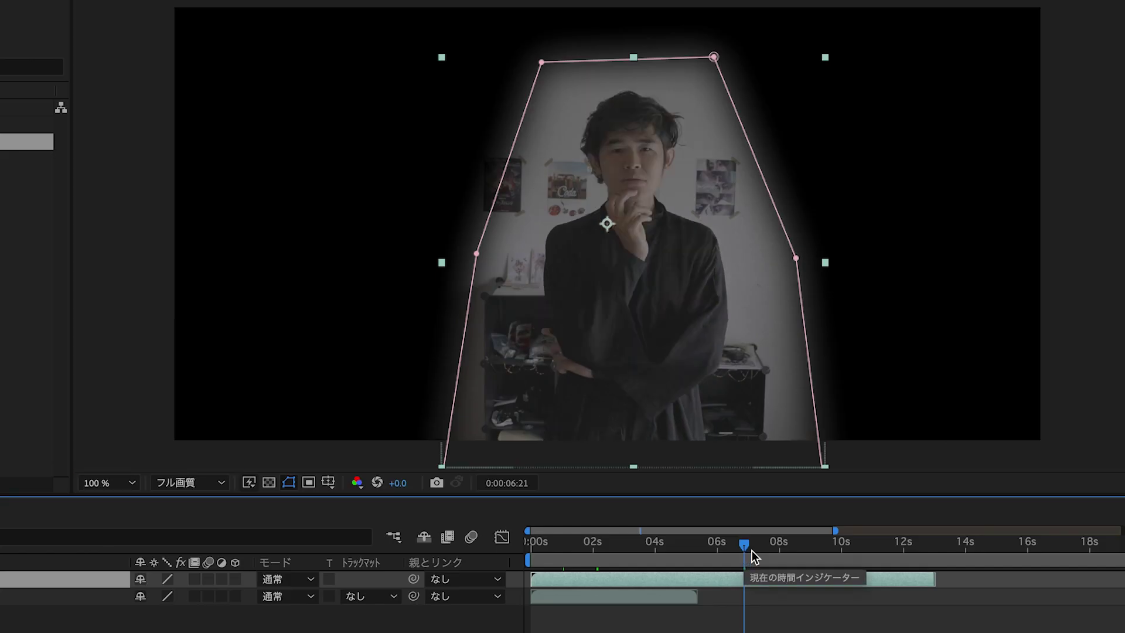
{"action": "left_click_drag", "start_coordinate": [744, 551], "coordinate": [778, 551]}
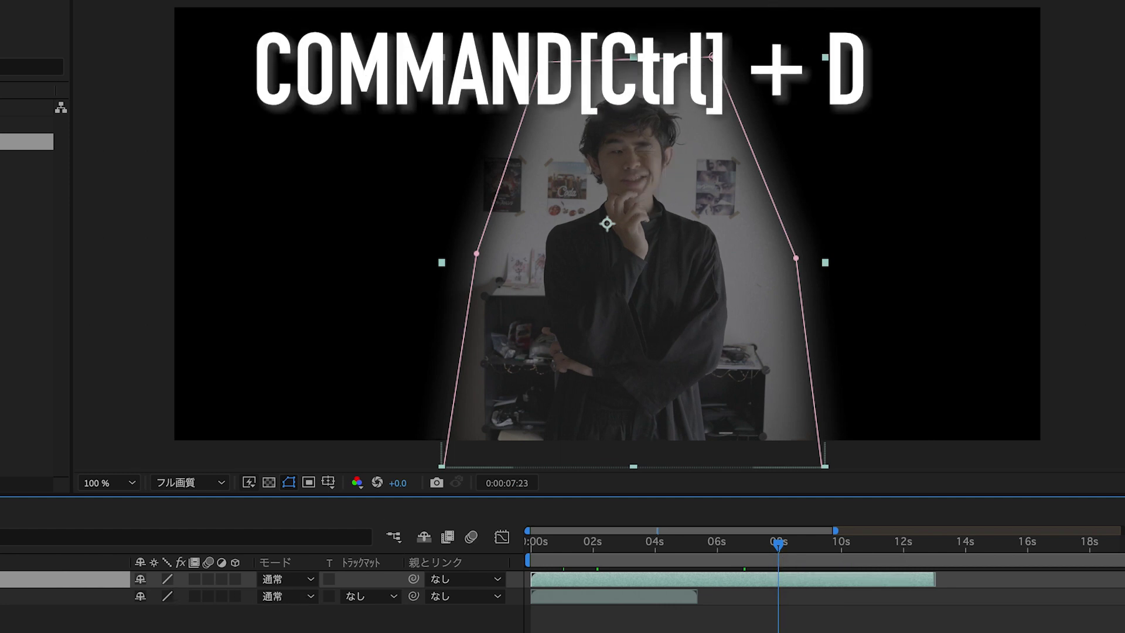
Duplicate 表情.mp4 with Ctrl+D and enable Time Remap on the copy with Ctrl+Alt+T.
{"action": "key", "text": "ctrl+d"}
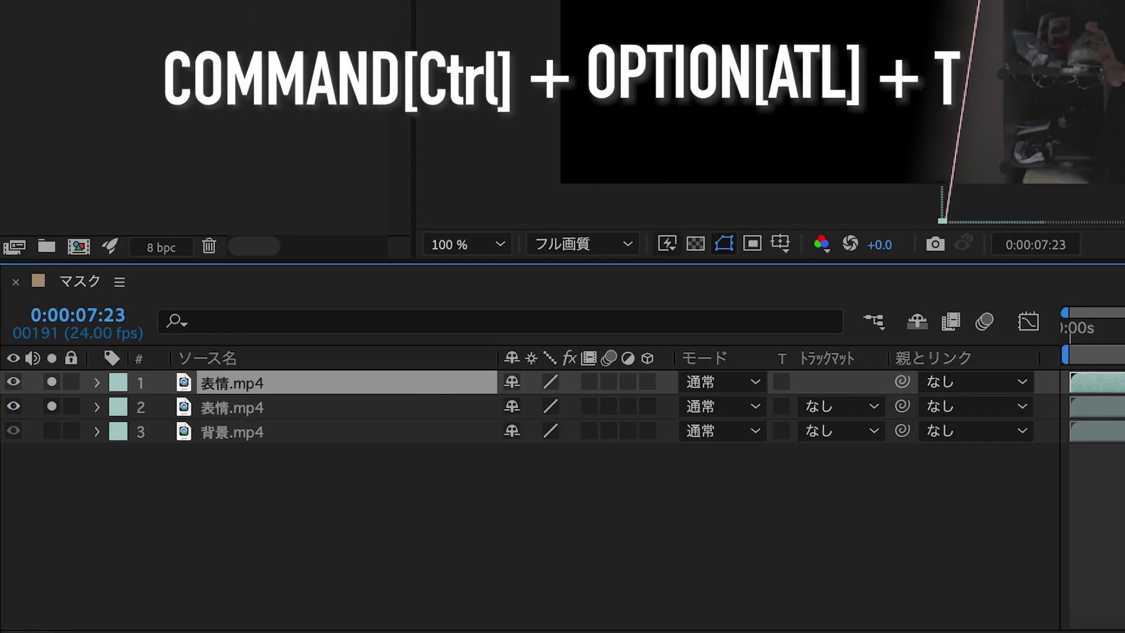
{"action": "key", "text": "ctrl+alt+t"}
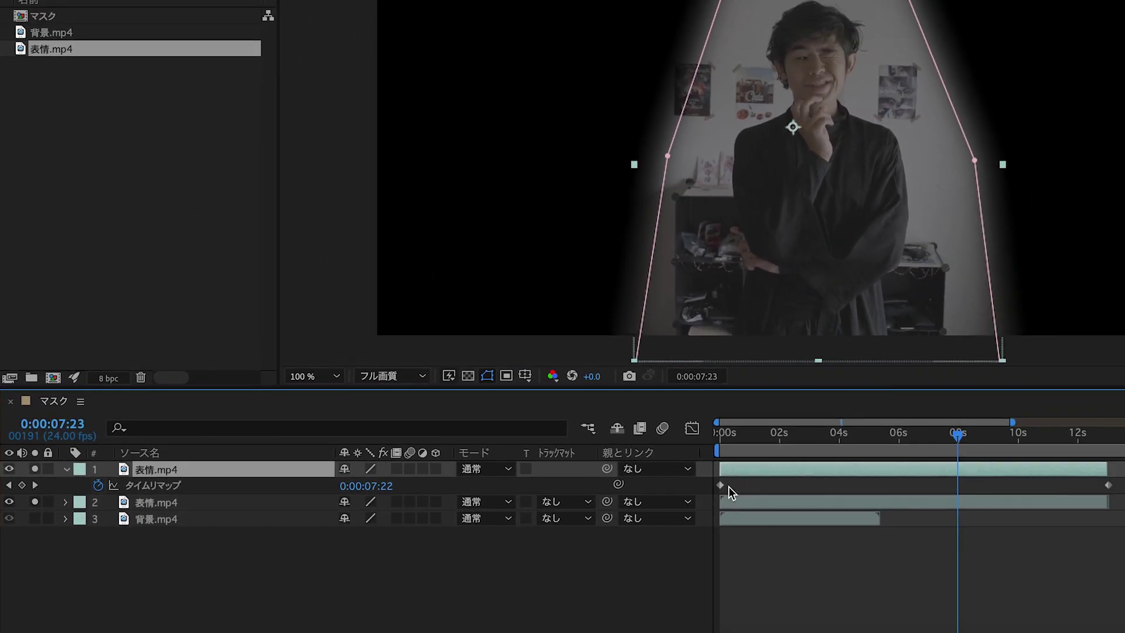
Apply Time > Freeze Frame (フレームを固定) to the top 表情.mp4 copy at the current frame.
{"action": "left_click", "coordinate": [1108, 485]}
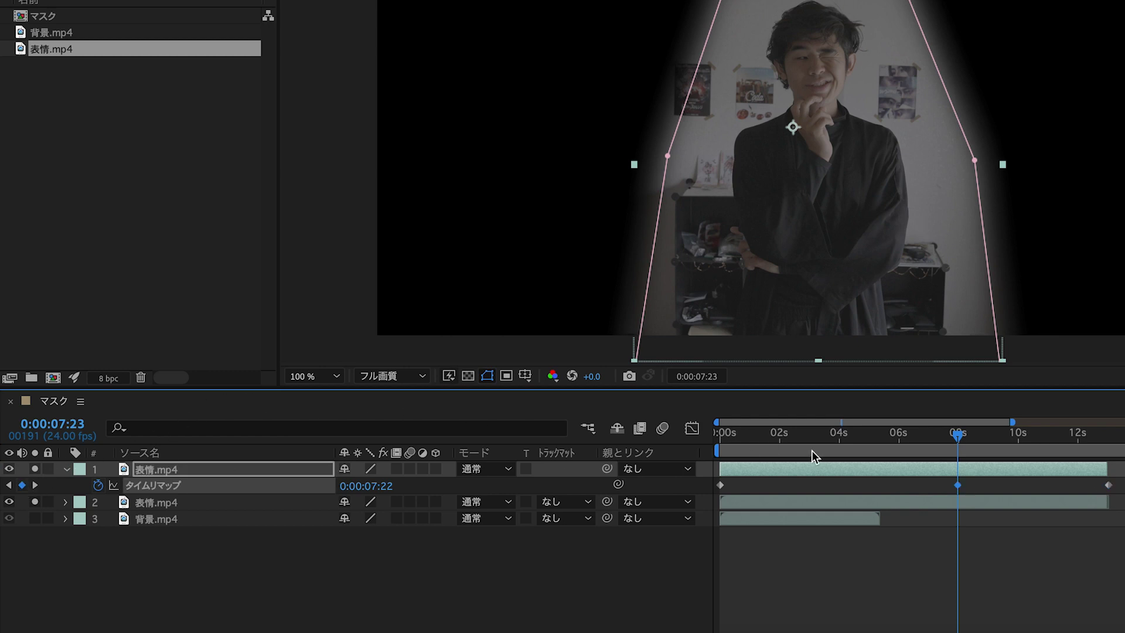
{"action": "right_click", "coordinate": [961, 472]}
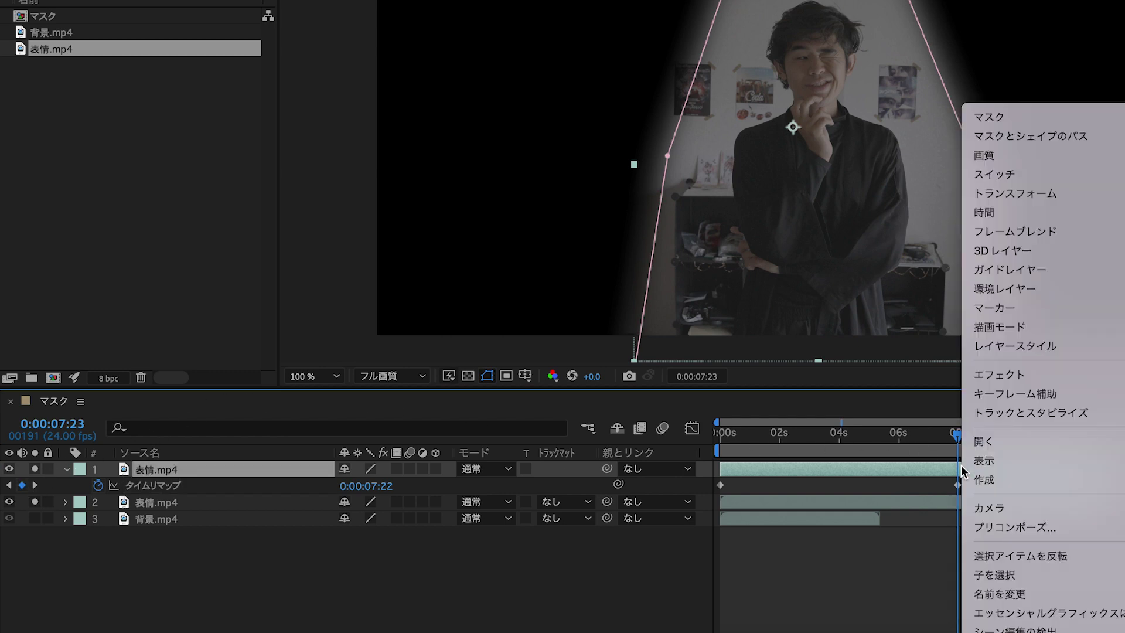
{"action": "left_click", "coordinate": [926, 474]}
{"action": "left_click", "coordinate": [957, 485]}
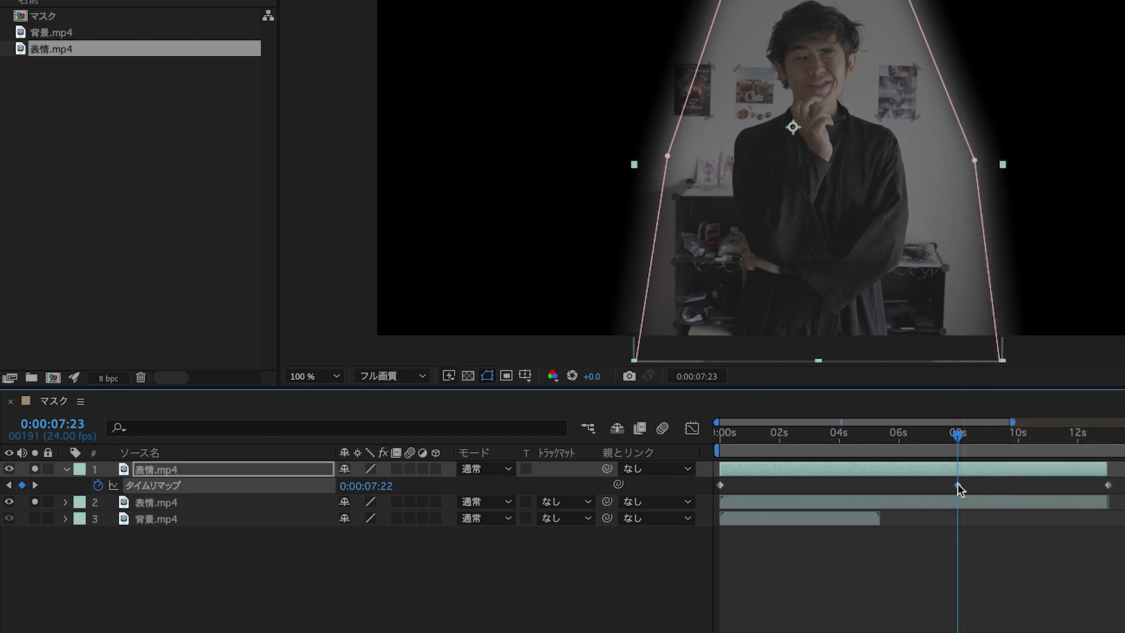
{"action": "right_click", "coordinate": [984, 472]}
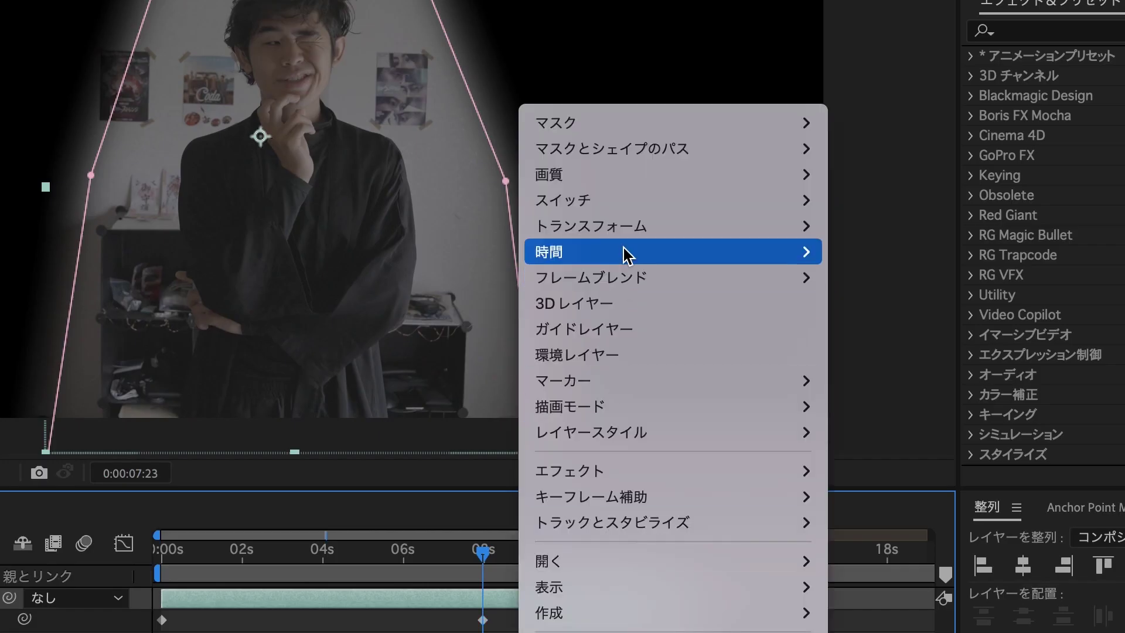
{"action": "mouse_move", "coordinate": [623, 259]}
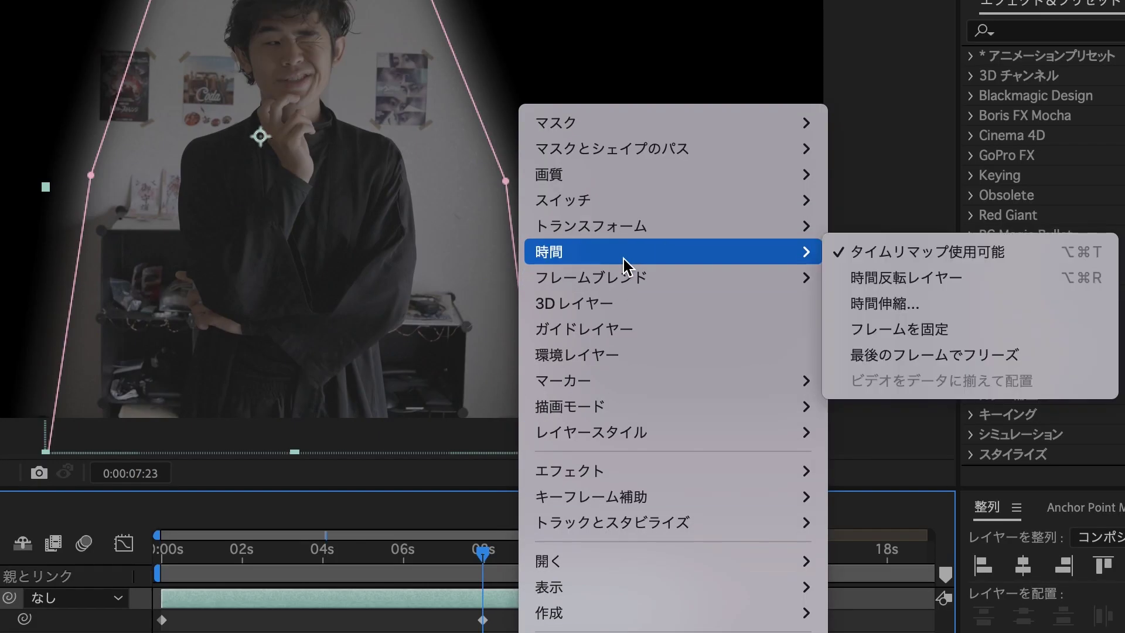
{"action": "left_click", "coordinate": [913, 325]}
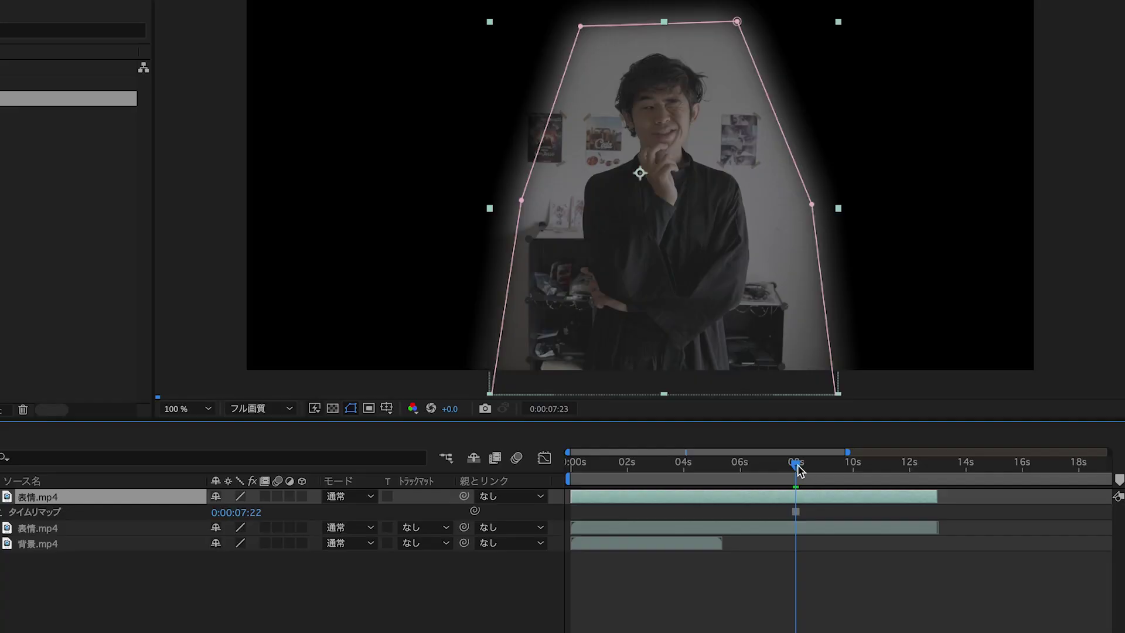
{"action": "mouse_move", "coordinate": [798, 469]}
{"action": "left_mouse_down"}
{"action": "mouse_move", "coordinate": [643, 477]}
{"action": "mouse_move", "coordinate": [674, 477]}
{"action": "left_mouse_up"}
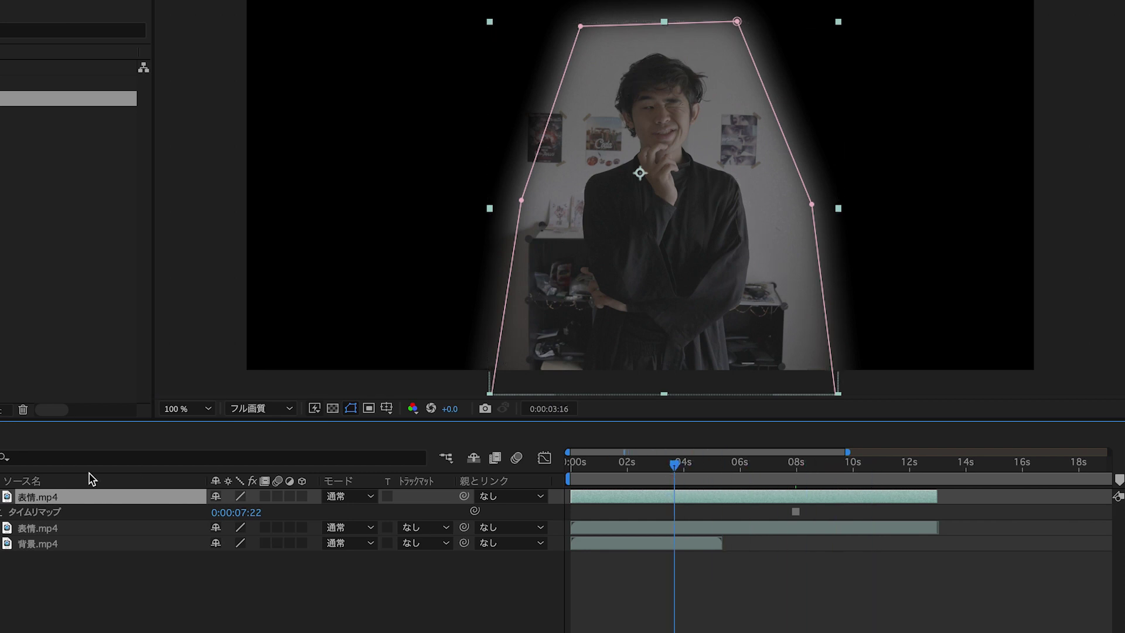
Trace a closed, curved Pen mask around the winking eye on the frozen copy.
{"action": "key", "text": "g"}
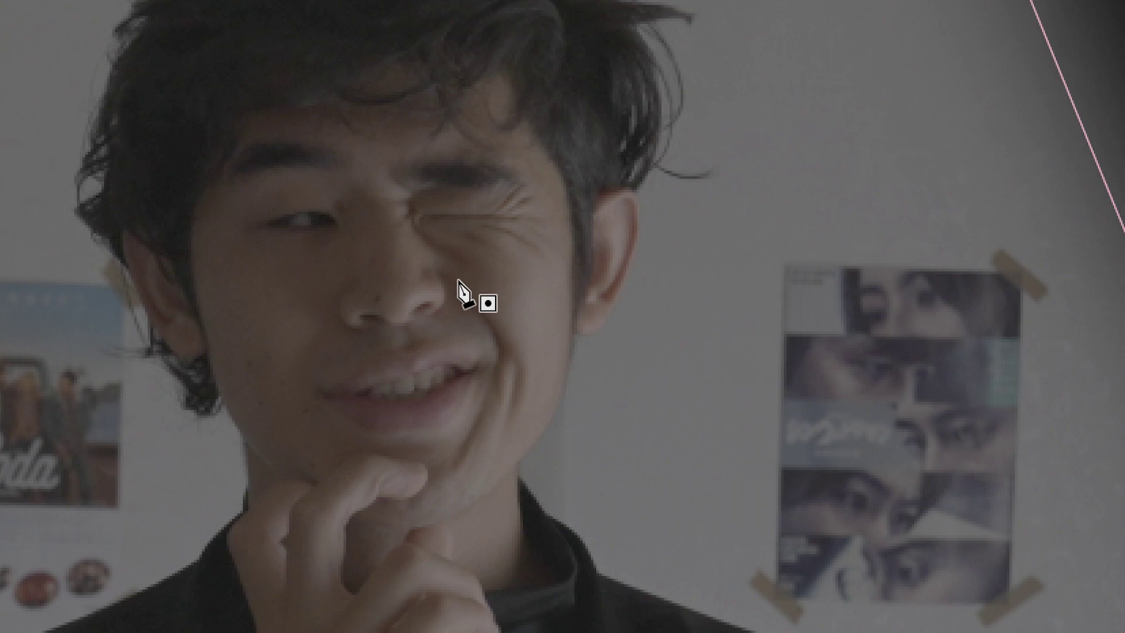
{"action": "left_click", "coordinate": [458, 279]}
{"action": "left_click", "coordinate": [402, 226]}
{"action": "left_click_drag", "start_coordinate": [388, 125], "coordinate": [413, 122]}
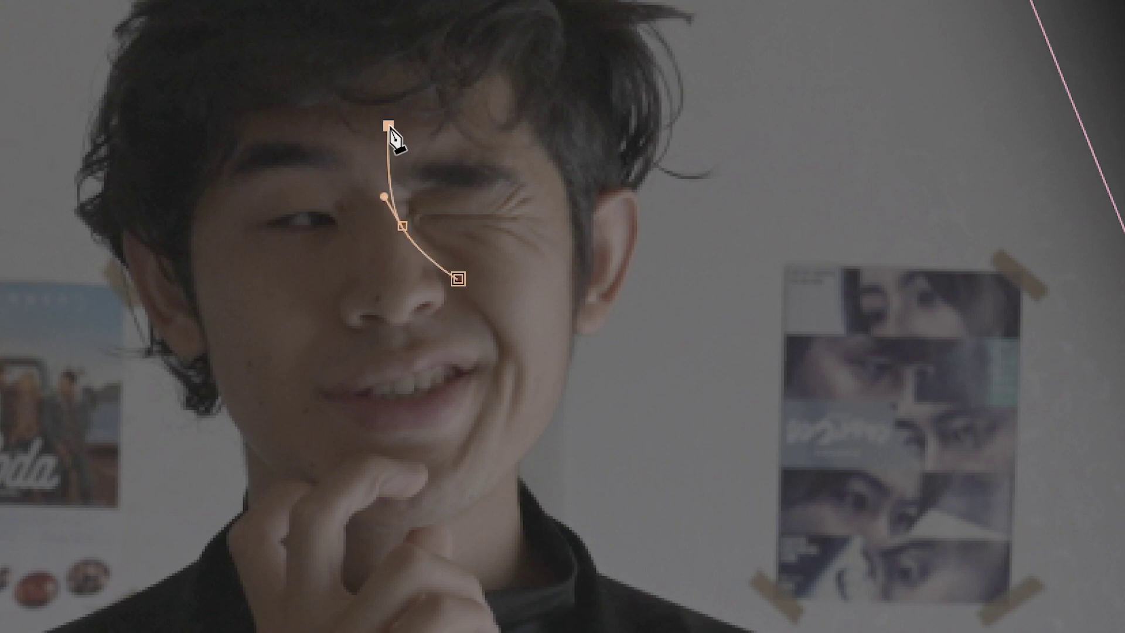
{"action": "left_click_drag", "start_coordinate": [524, 133], "coordinate": [561, 149]}
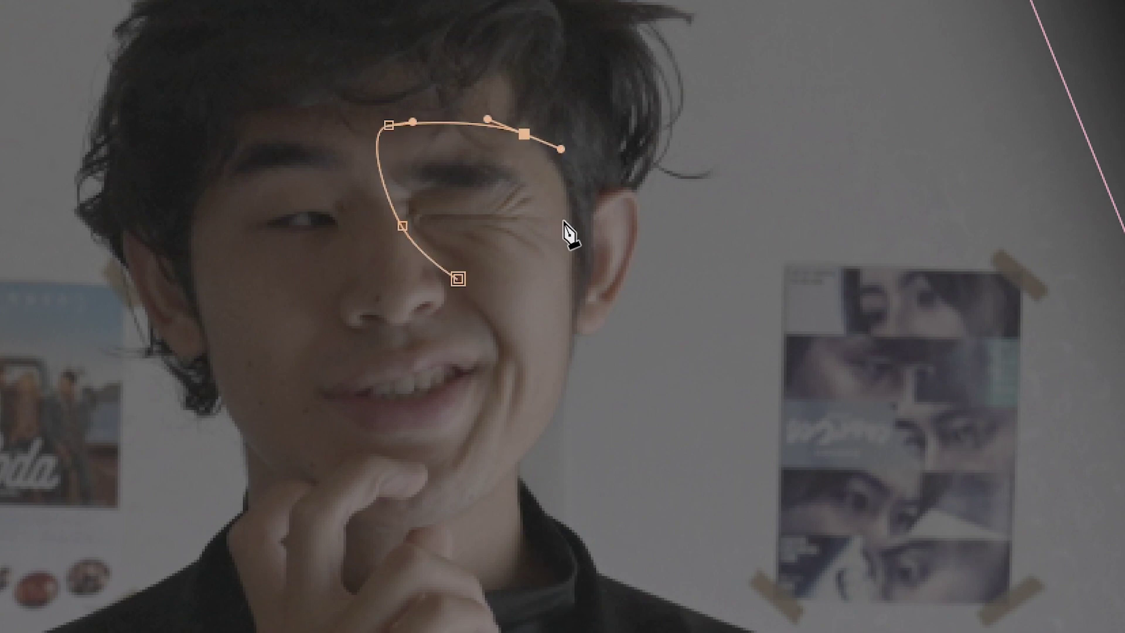
{"action": "left_click_drag", "start_coordinate": [561, 245], "coordinate": [547, 276]}
{"action": "left_click", "coordinate": [473, 289]}
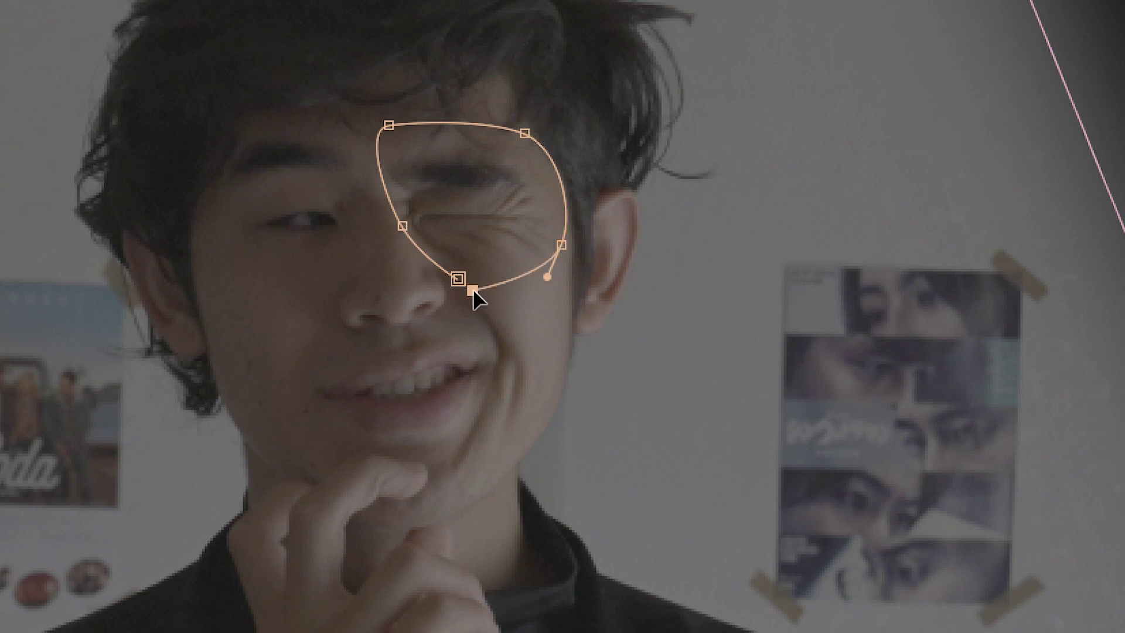
{"action": "left_click", "coordinate": [458, 279]}
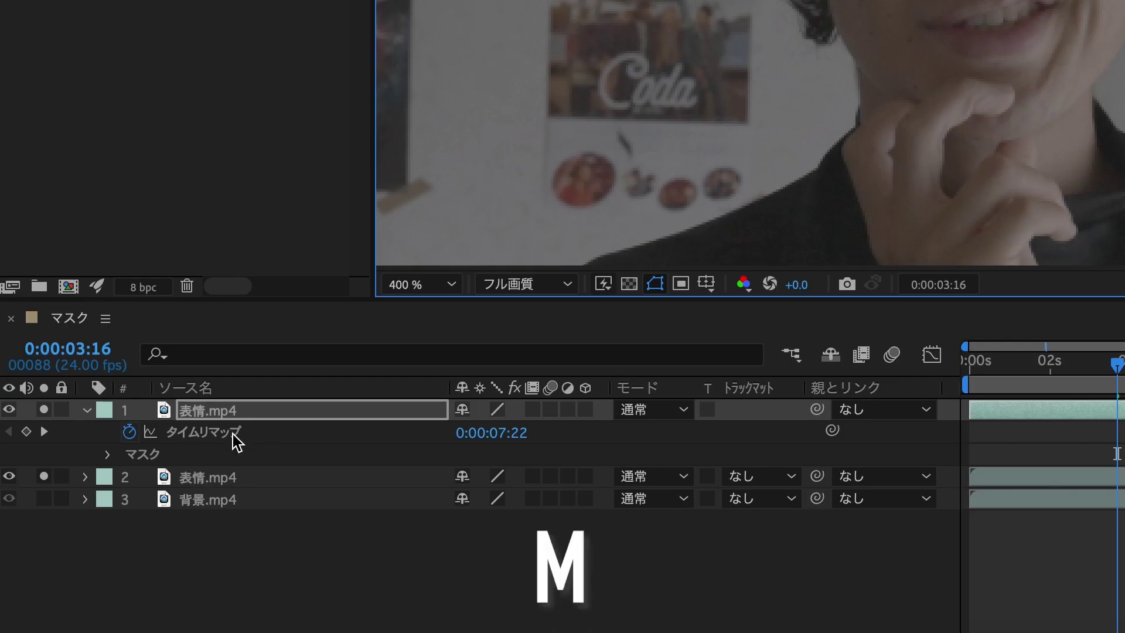
Delete Mask 1 from the top 表情.mp4 layer, leaving only the eye mask.
{"action": "left_click", "coordinate": [242, 405]}
{"action": "key", "text": "m"}
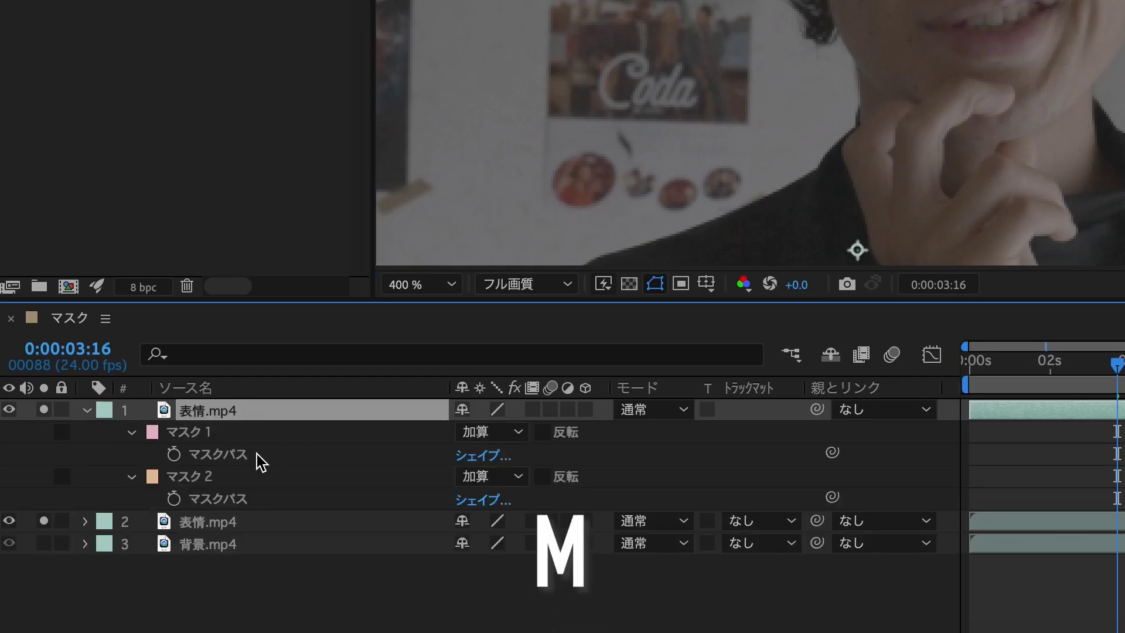
{"action": "left_click", "coordinate": [224, 436]}
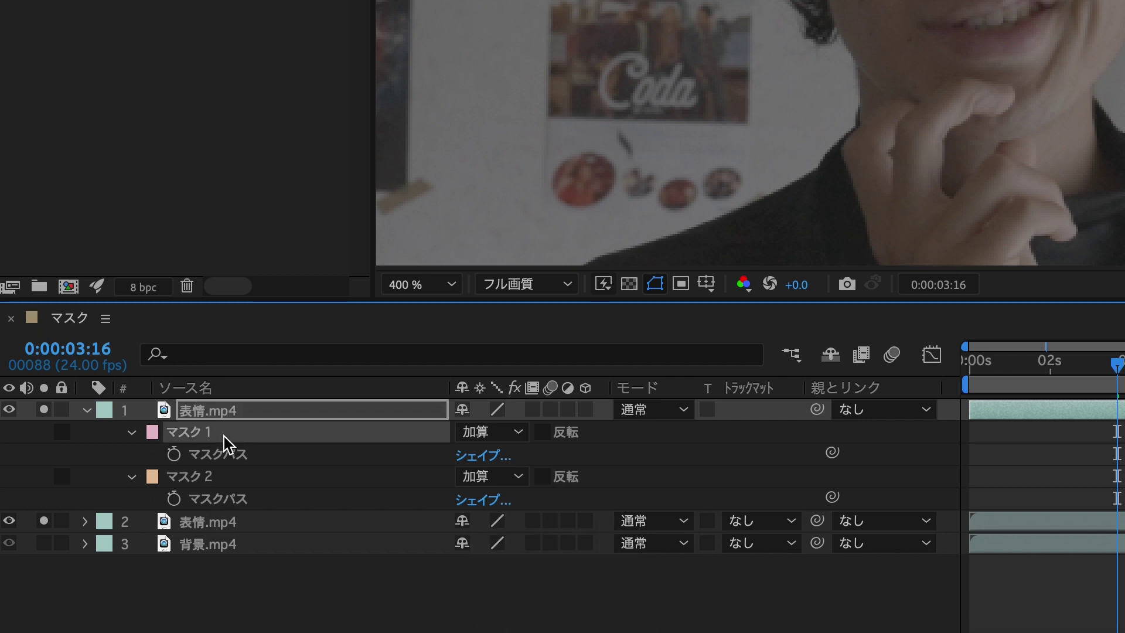
{"action": "key", "text": "Delete"}
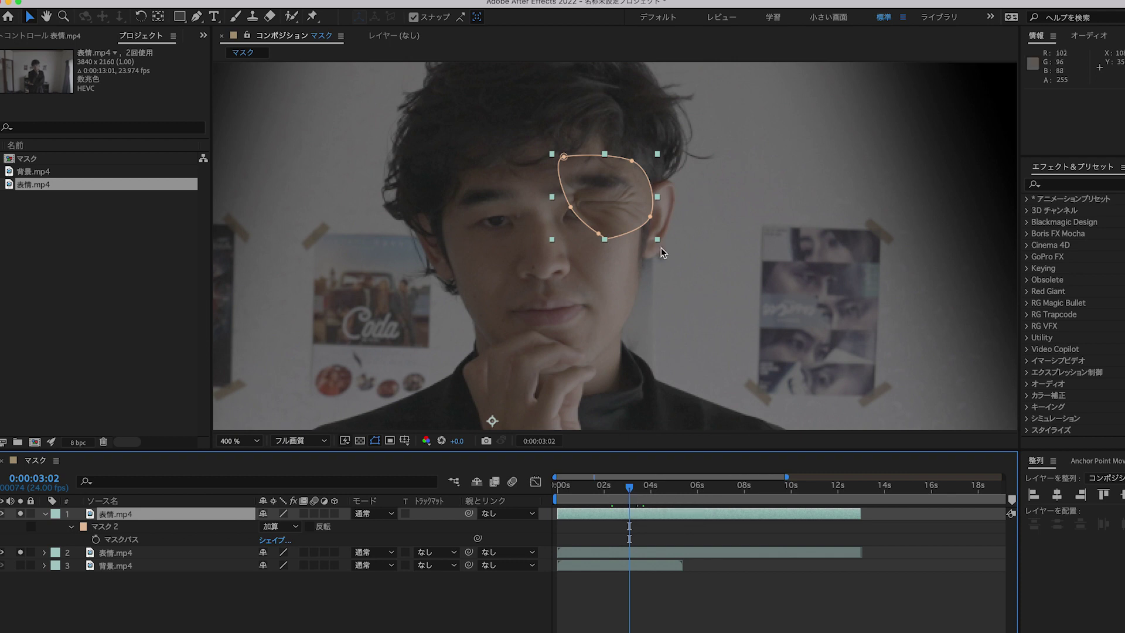
Shift the eye mask over the eye and feather its edge 21 pixels.
{"action": "left_click_drag", "start_coordinate": [615, 205], "coordinate": [597, 220]}
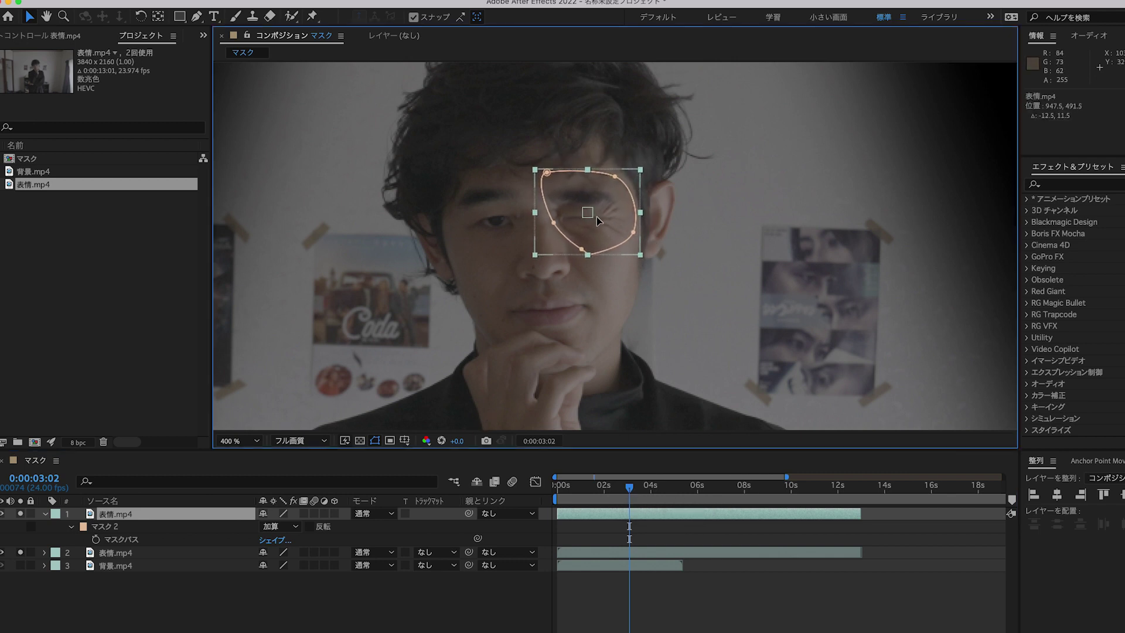
{"action": "key", "text": "Return"}
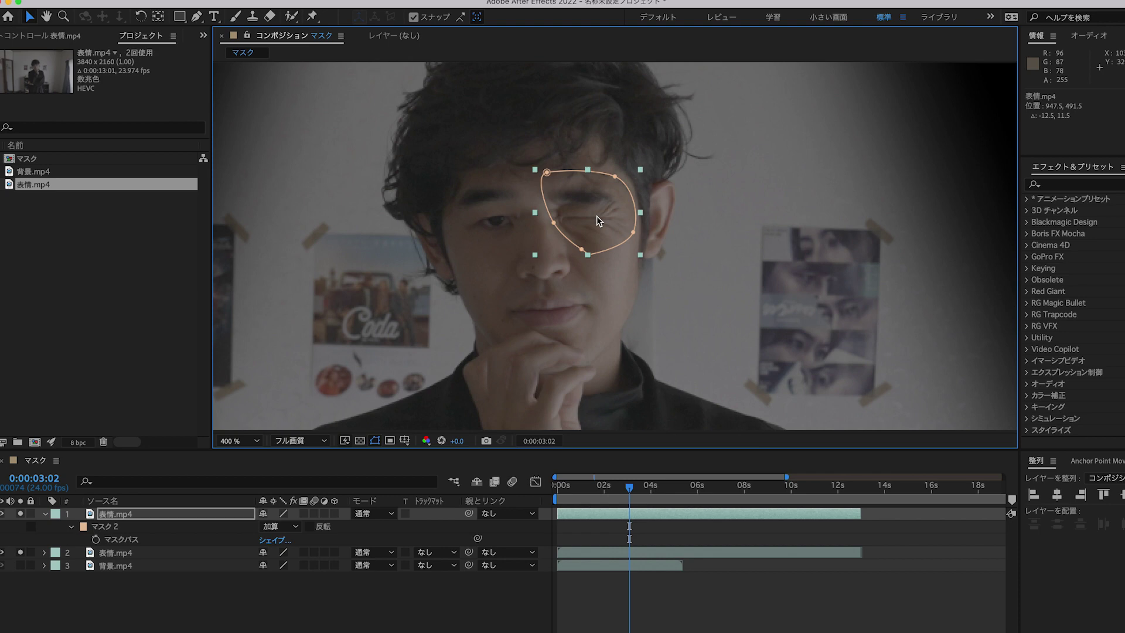
{"action": "key", "text": "f"}
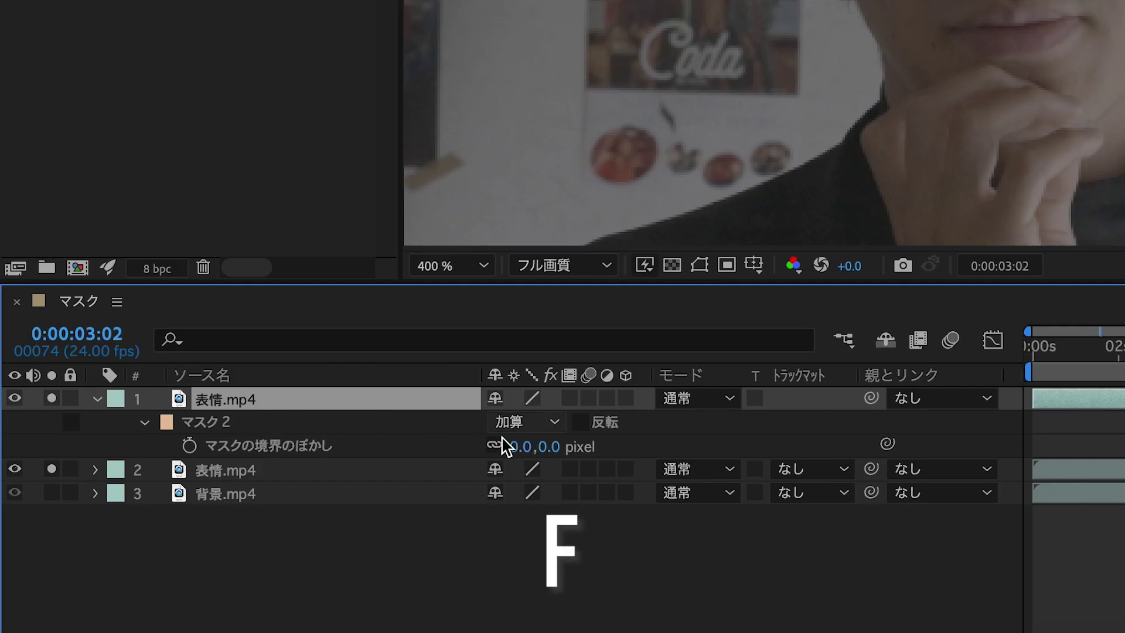
{"action": "left_click_drag", "start_coordinate": [517, 447], "coordinate": [545, 450]}
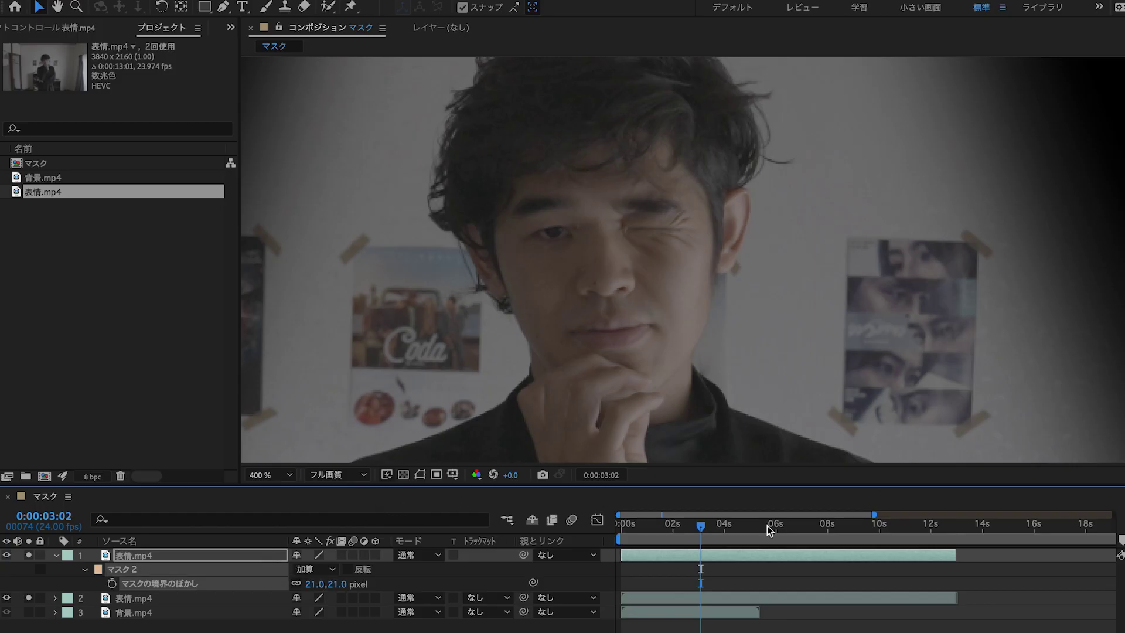
Trim the top 表情.mp4 layer to a one-frame flash starting at the playhead.
{"action": "left_click", "coordinate": [726, 553]}
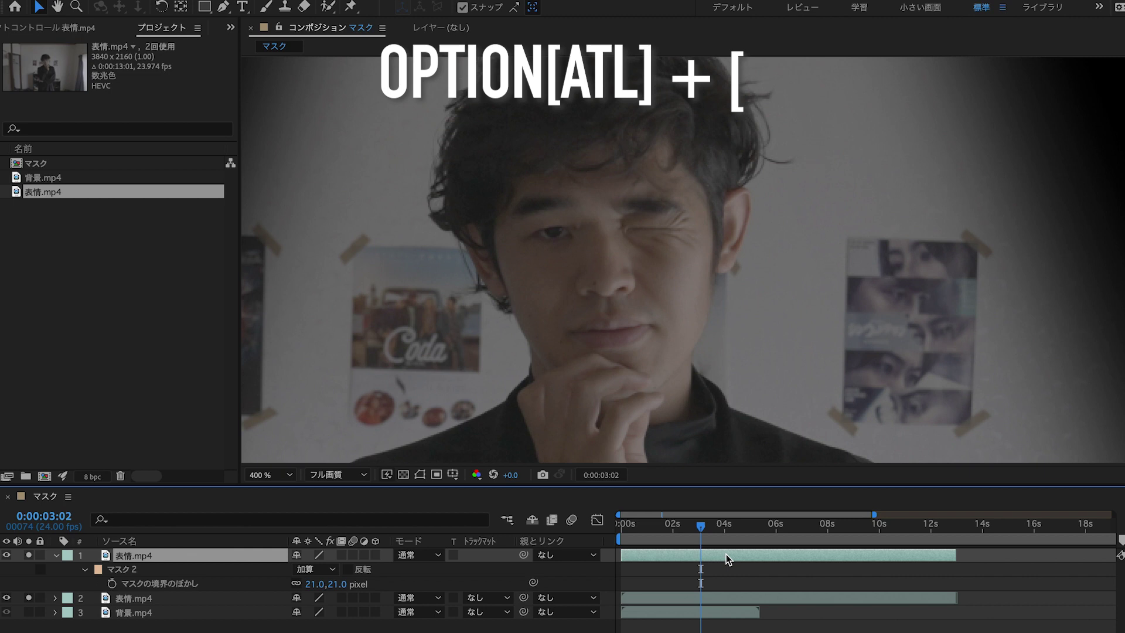
{"action": "key", "text": "alt+bracketleft"}
{"action": "key", "text": "ctrl+Right"}
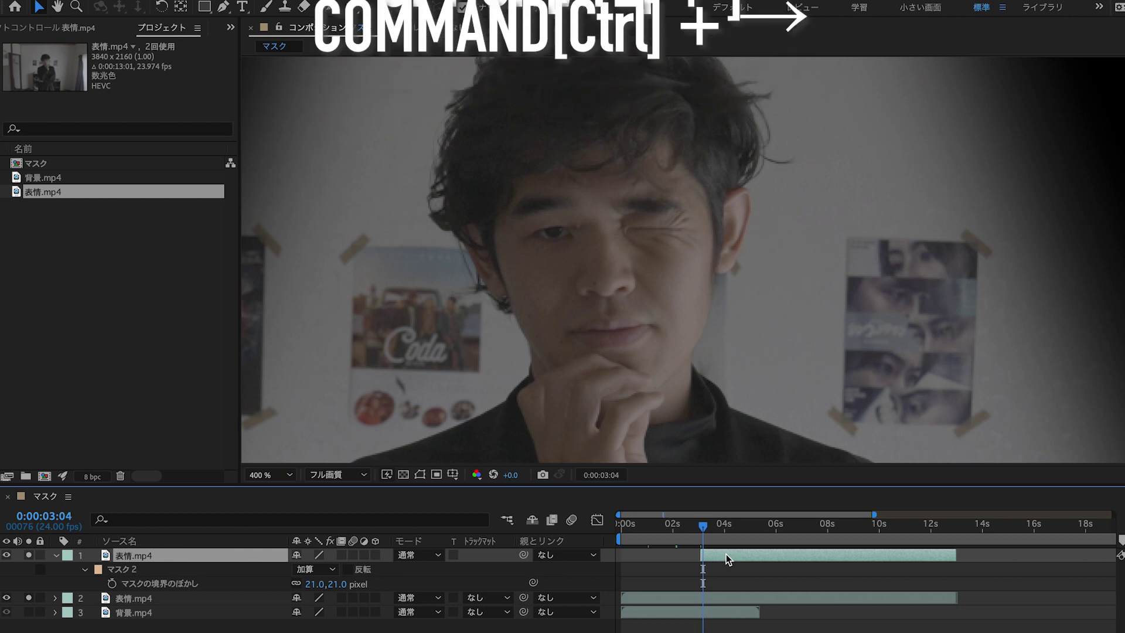
{"action": "key", "text": "alt+bracketright"}
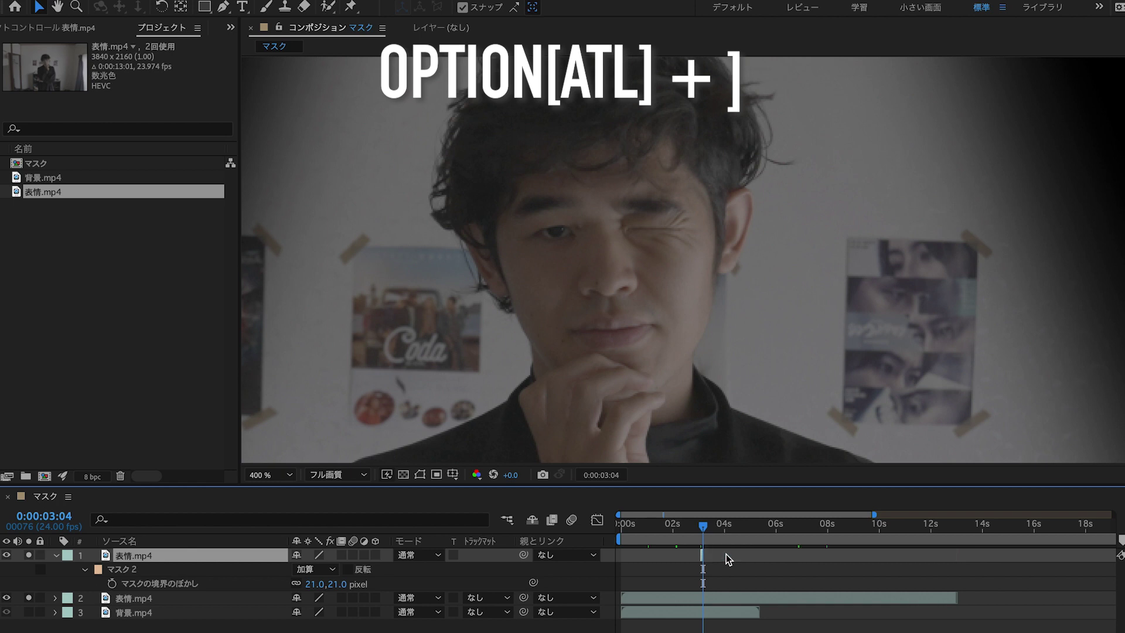
Zoom the timeline, return to 0:00:03:02, and show only the layer's Position.
{"action": "key", "text": "equal"}
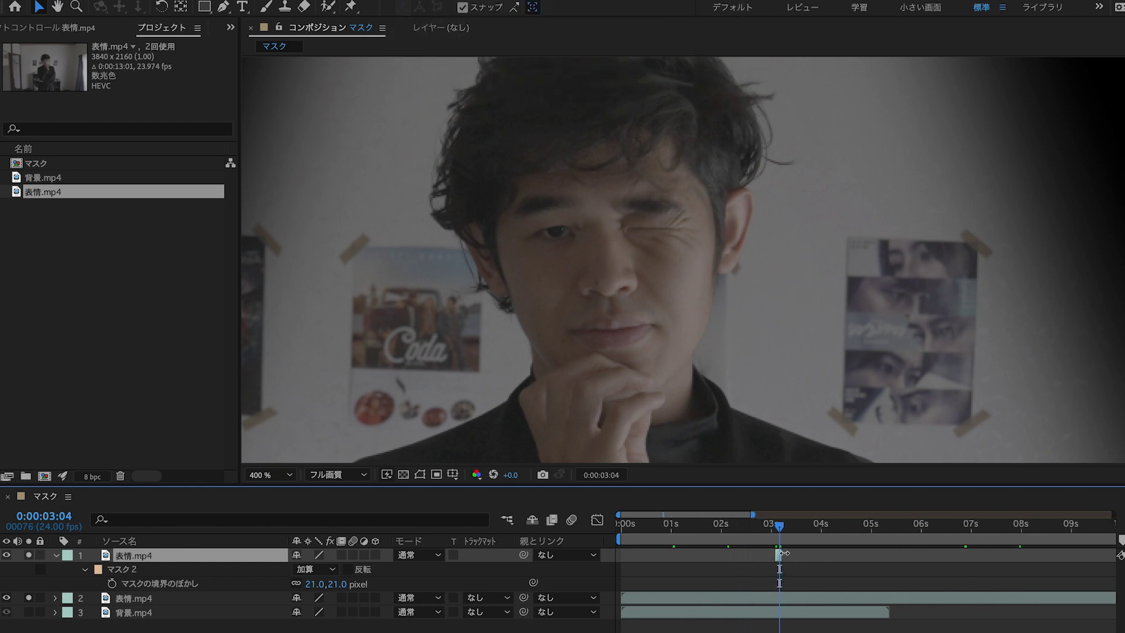
{"action": "key", "text": "Page_Up"}
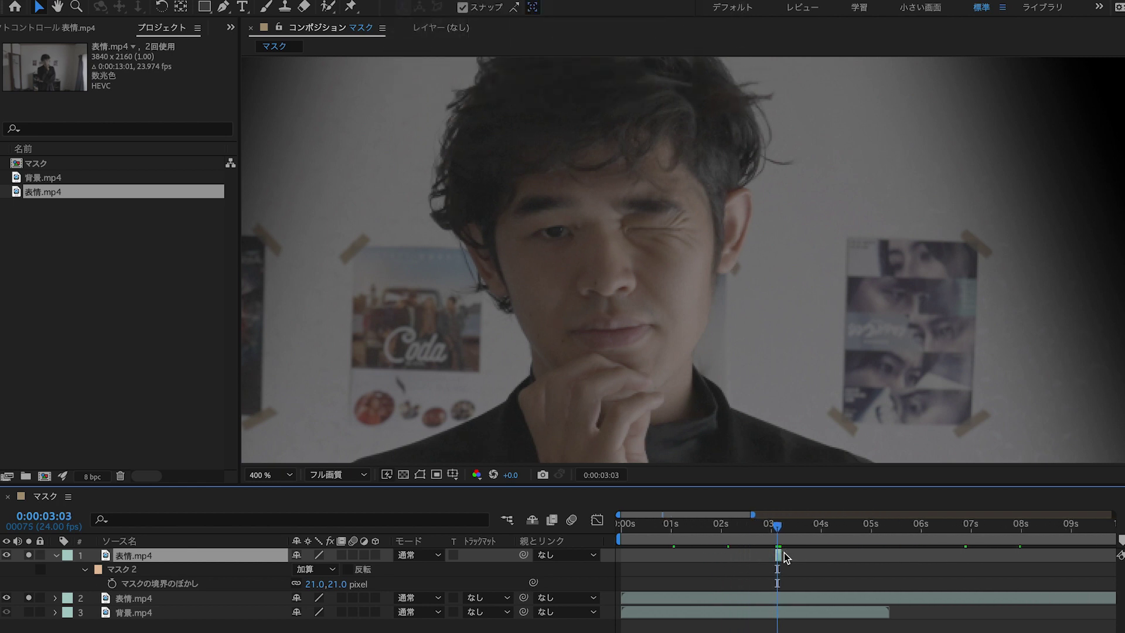
{"action": "key", "text": "Page_Up"}
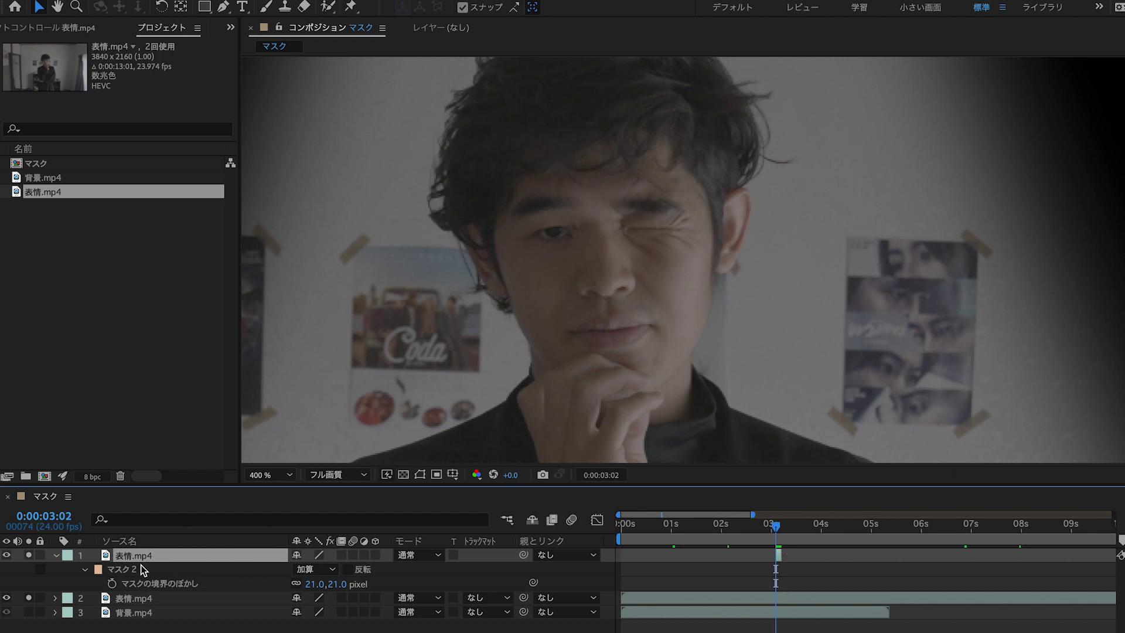
{"action": "key", "text": "p"}
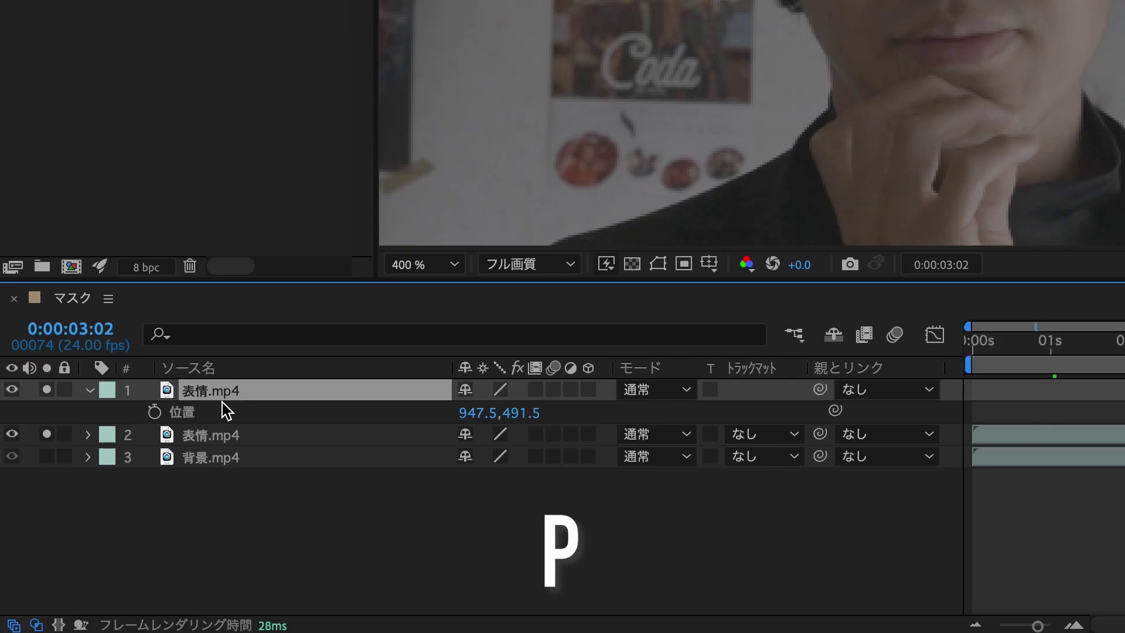
Keyframe Position at 3:02, then set X to 949.5 at 3:04.
{"action": "left_click", "coordinate": [154, 412]}
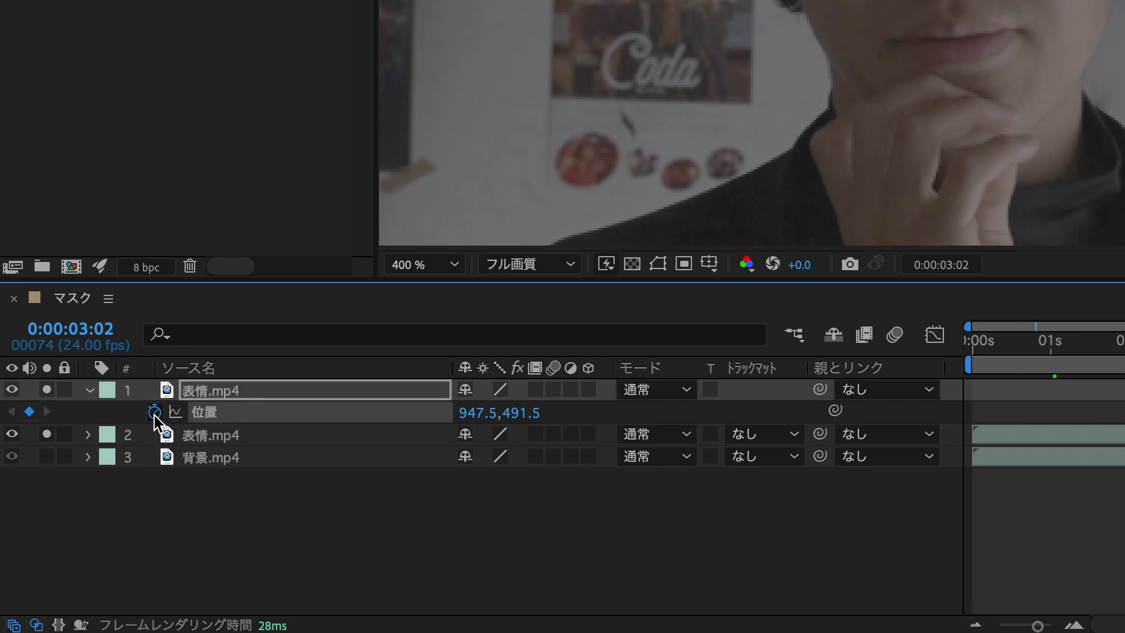
{"action": "key", "text": "Page_Down"}
{"action": "key", "text": "Page_Down"}
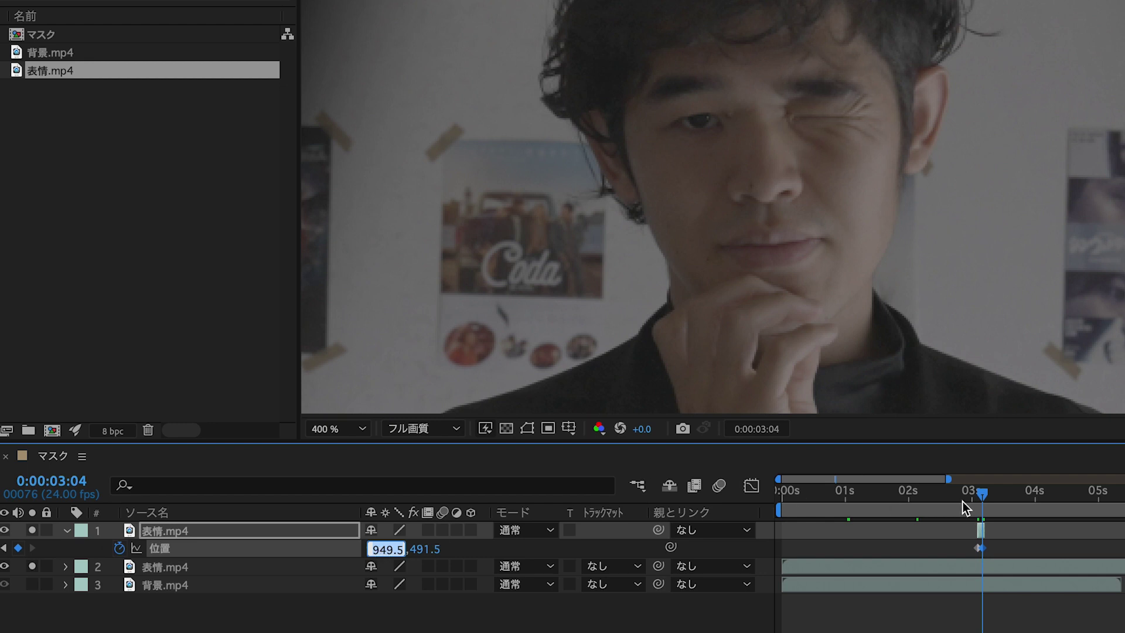
{"action": "key", "text": "Return"}
Flip between 3:02 and 3:04 to check the shift, then move to 0:00:02:20.
{"action": "key", "text": "Page_Up"}
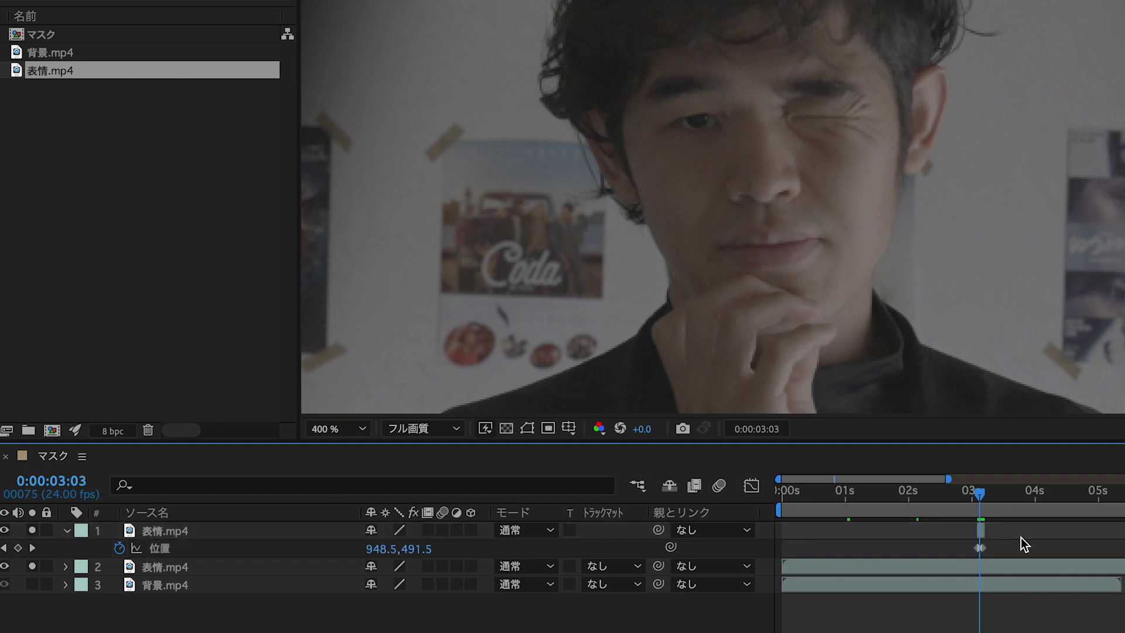
{"action": "key", "text": "Page_Up"}
{"action": "key", "text": "Page_Down"}
{"action": "key", "text": "Page_Down"}
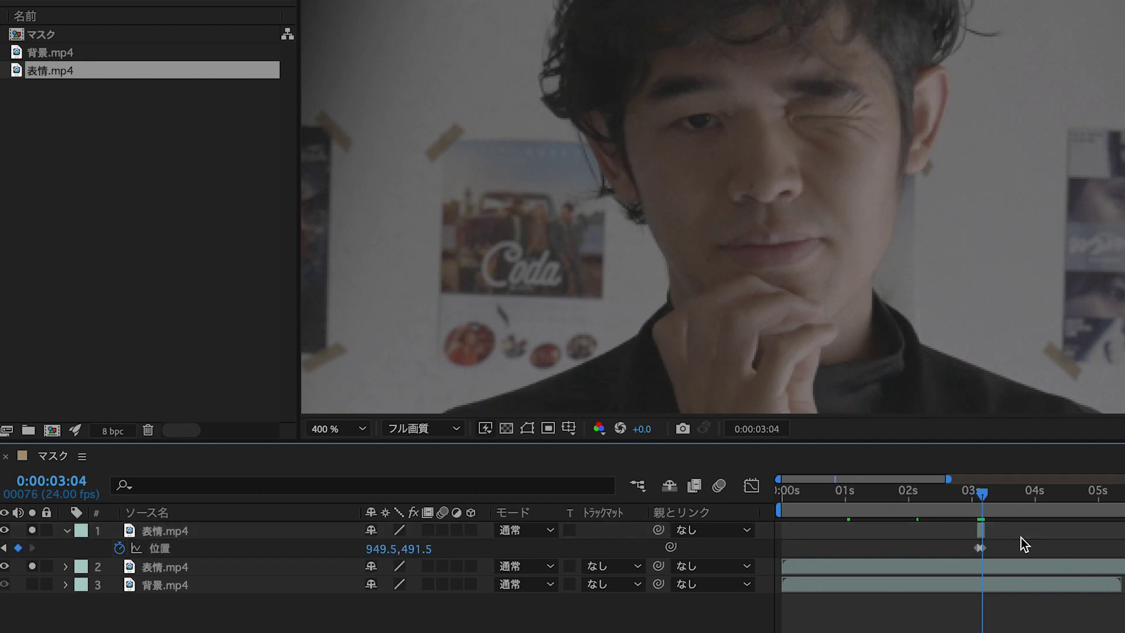
{"action": "key", "text": "Page_Up"}
{"action": "key", "text": "Page_Up"}
{"action": "key", "text": "Page_Down"}
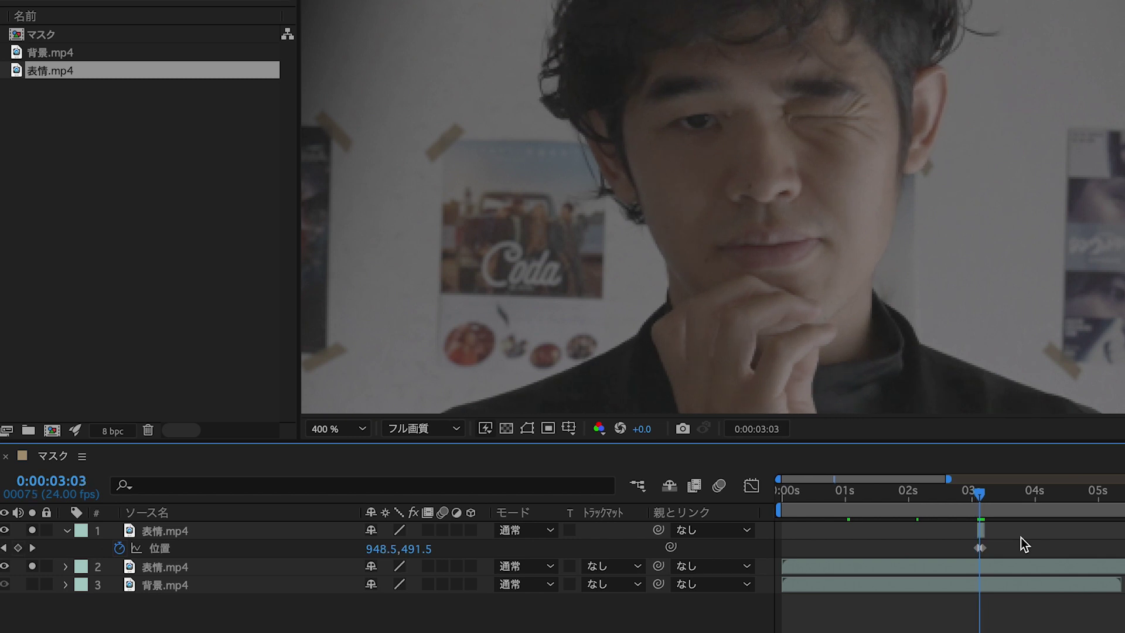
{"action": "key", "text": "Page_Down"}
{"action": "key", "text": "Page_Down"}
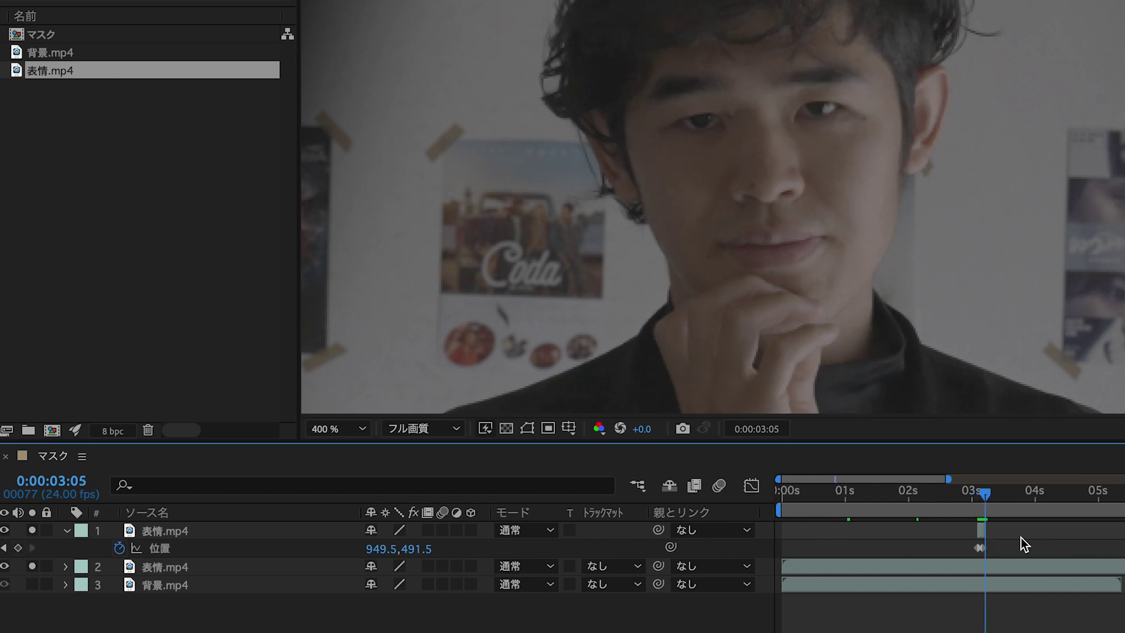
{"action": "left_click", "coordinate": [961, 494]}
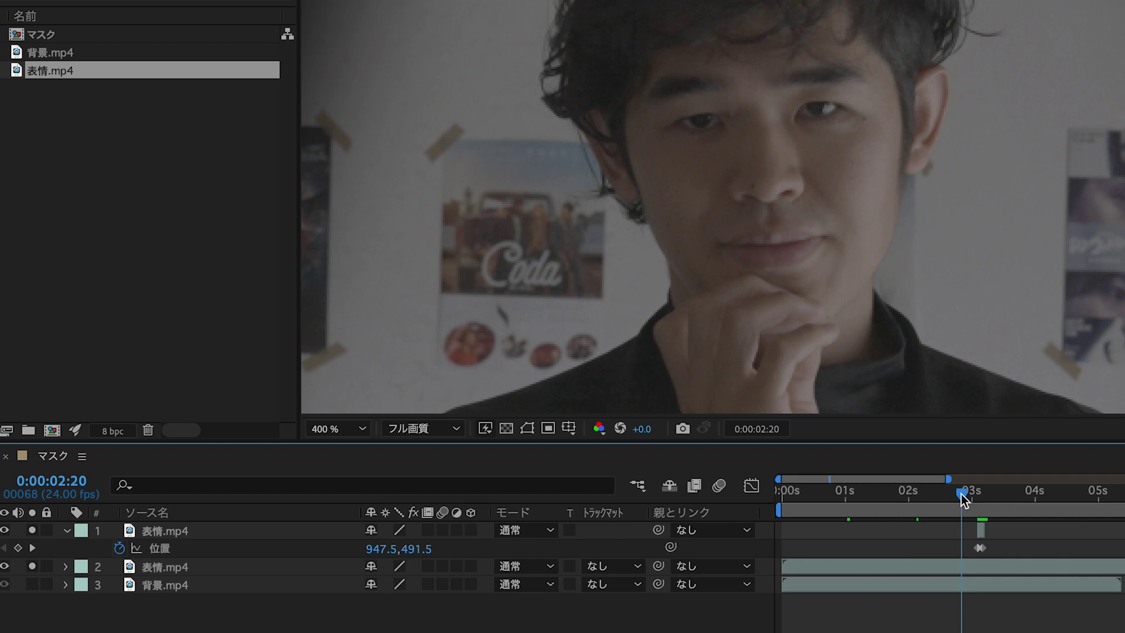
Play back the composition to preview the frozen flash section.
{"action": "key", "text": "space"}
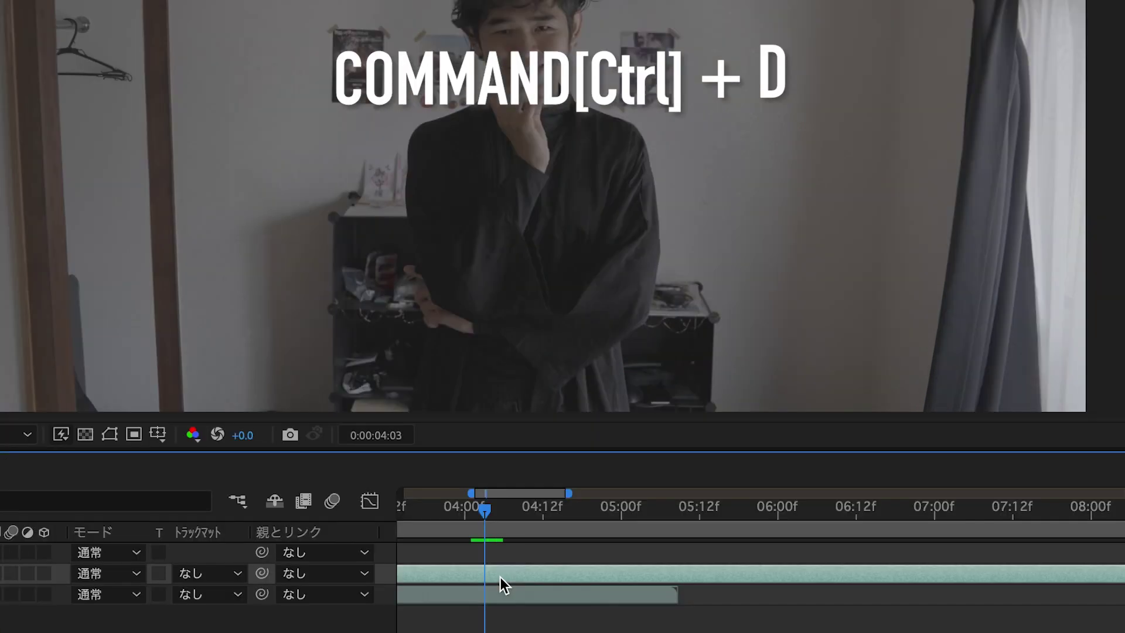
Duplicate layer 2, trim the copy to start at 0:00:04:03, and sketch a trial Pen mask beside the person.
{"action": "key", "text": "ctrl+d"}
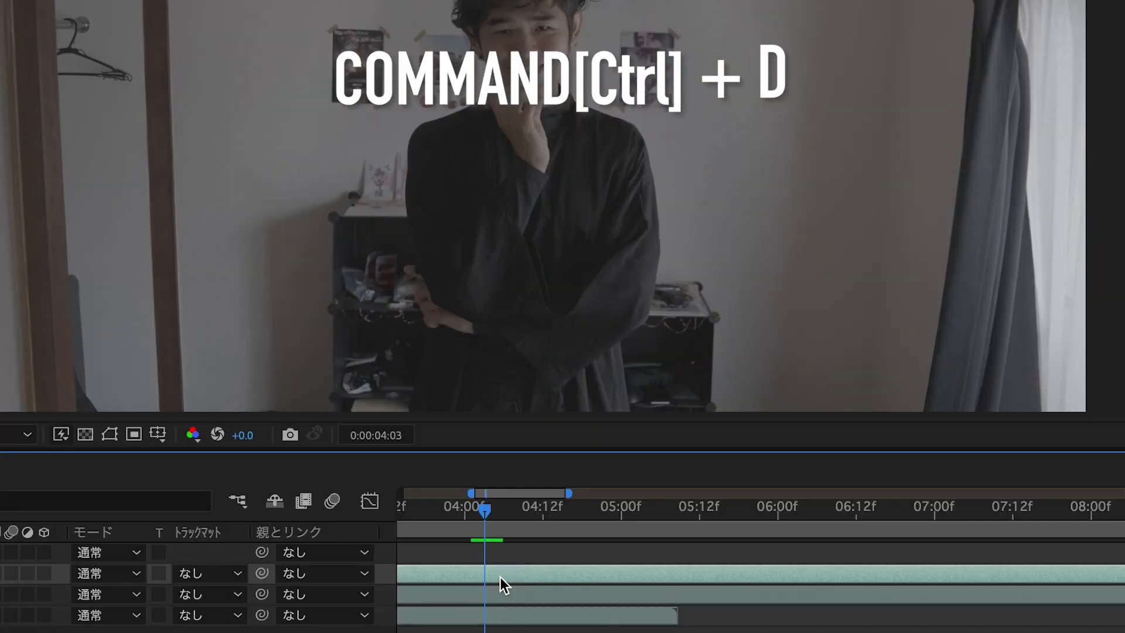
{"action": "key", "text": "alt+bracketleft"}
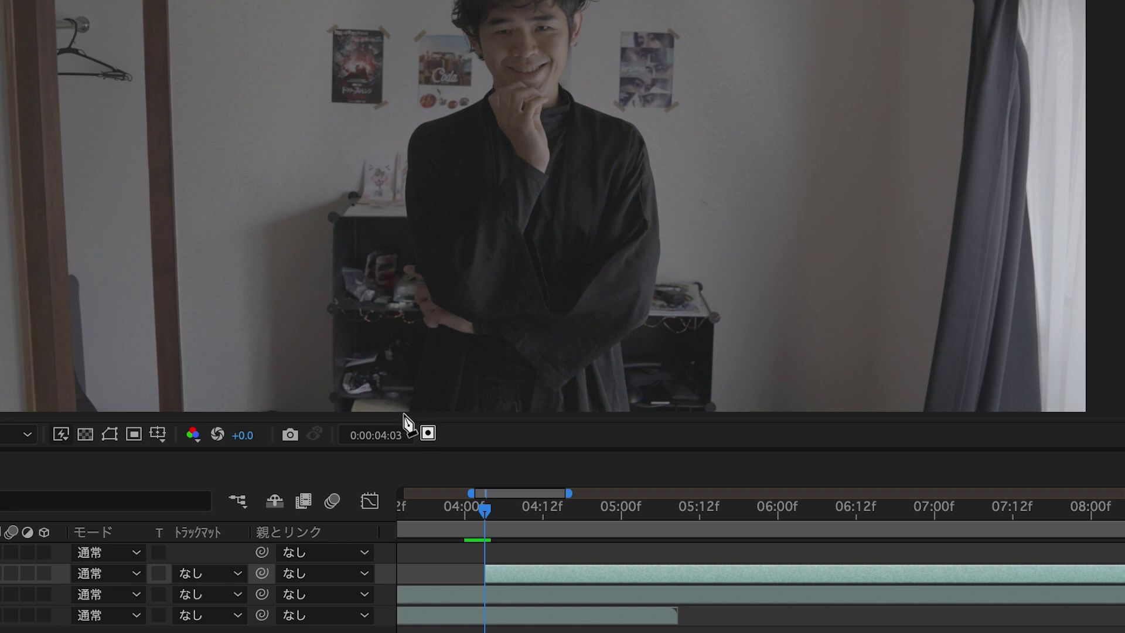
{"action": "key", "text": "g"}
{"action": "left_click", "coordinate": [426, 322]}
{"action": "left_click", "coordinate": [406, 288]}
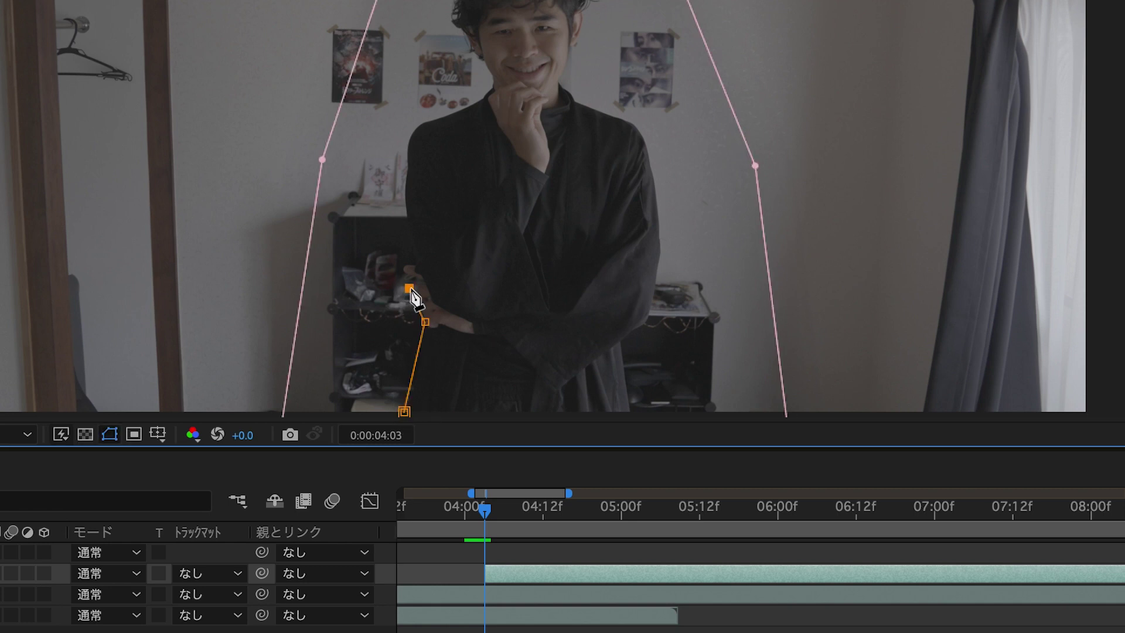
{"action": "left_click", "coordinate": [408, 269]}
{"action": "left_click", "coordinate": [408, 183]}
{"action": "left_click", "coordinate": [416, 95]}
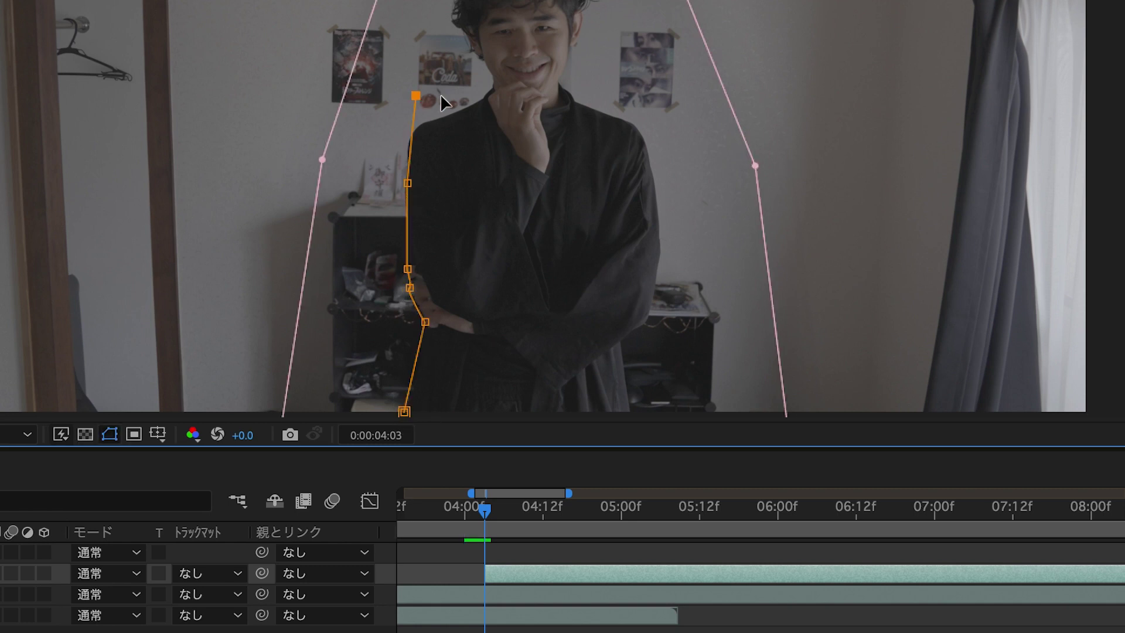
{"action": "left_click", "coordinate": [548, 54]}
{"action": "double_click", "coordinate": [549, 54]}
{"action": "key", "text": "Escape"}
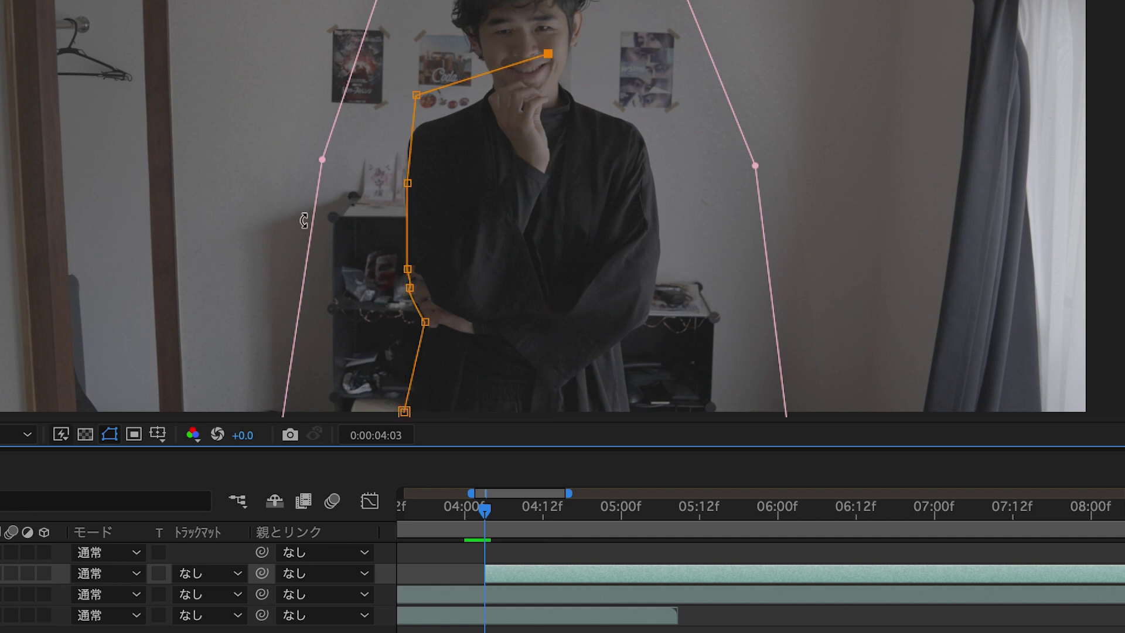
{"action": "key", "text": "ctrl+z"}
{"action": "key", "text": "ctrl+z"}
{"action": "key", "text": "ctrl+z"}
{"action": "key", "text": "ctrl+z"}
{"action": "key", "text": "ctrl+z"}
{"action": "key", "text": "ctrl+z"}
{"action": "key", "text": "ctrl+z"}
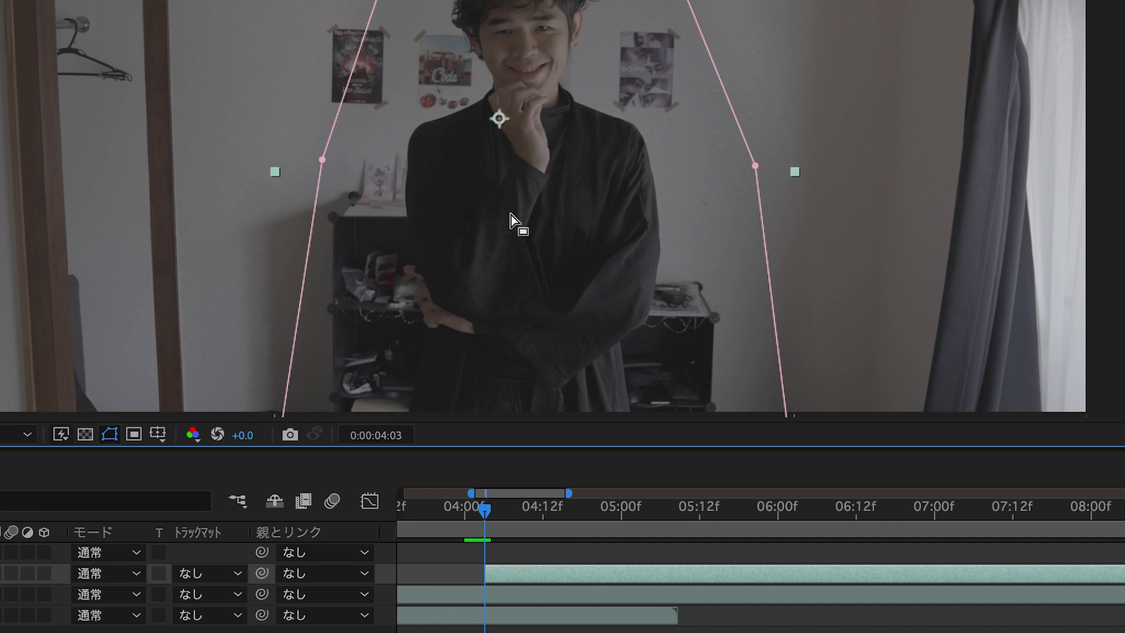
Delete the trial Mask 1 and pick the Roto Brush tool.
{"action": "key", "text": "m"}
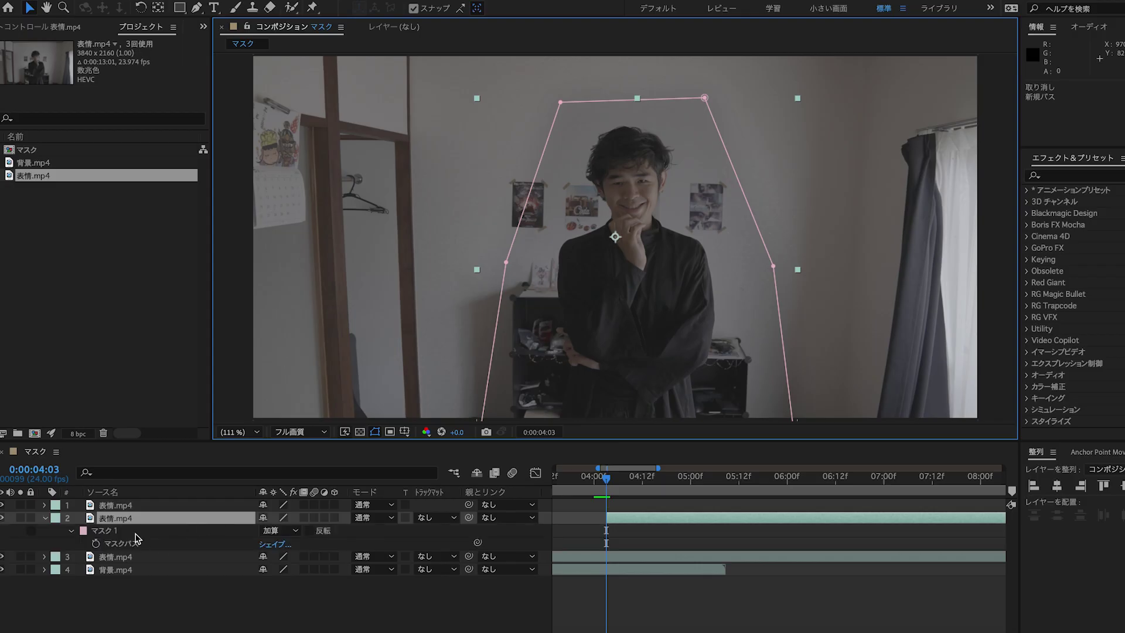
{"action": "left_click", "coordinate": [105, 530]}
{"action": "key", "text": "Delete"}
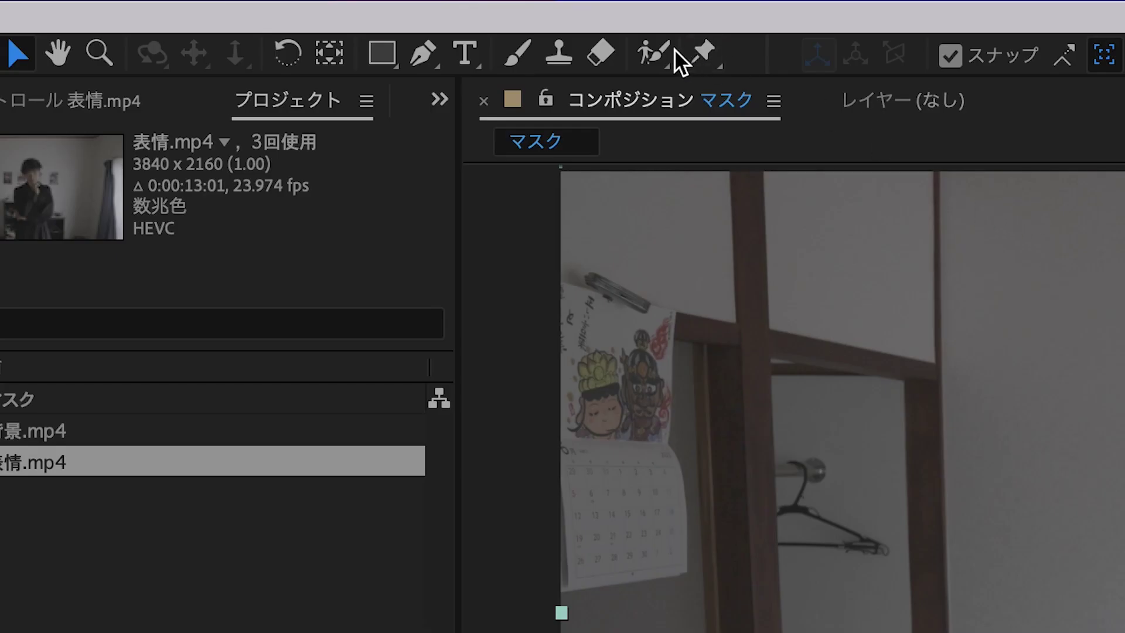
{"action": "left_click", "coordinate": [656, 48]}
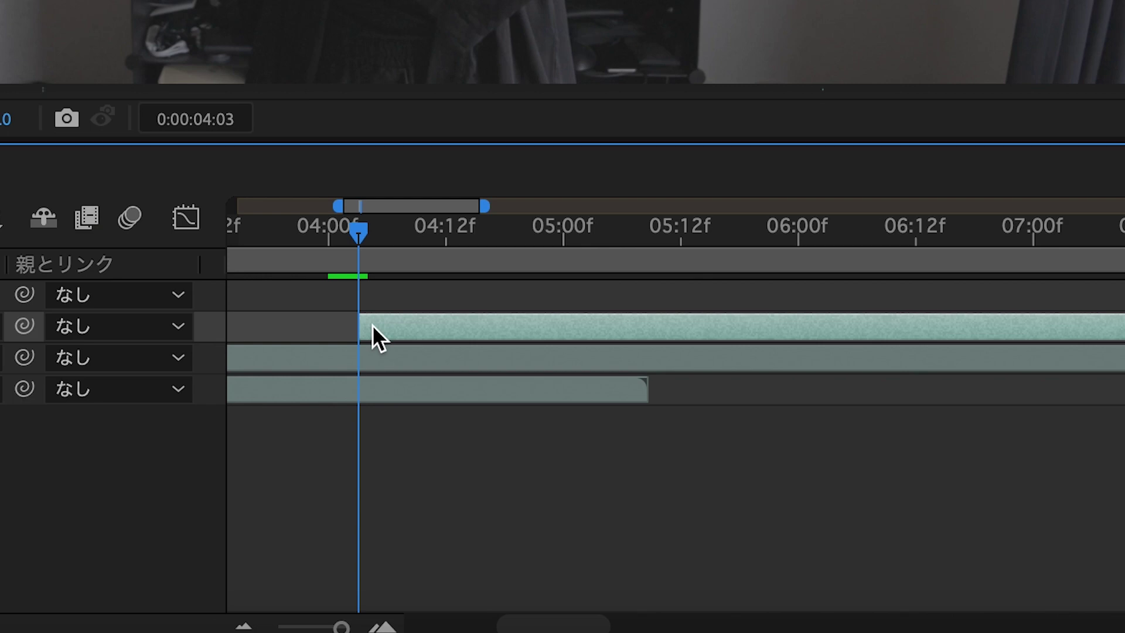
Open the copy in Layer view, paint a first enlarged Roto Brush stroke, and apply 23.976 fps comp settings.
{"action": "double_click", "coordinate": [373, 327]}
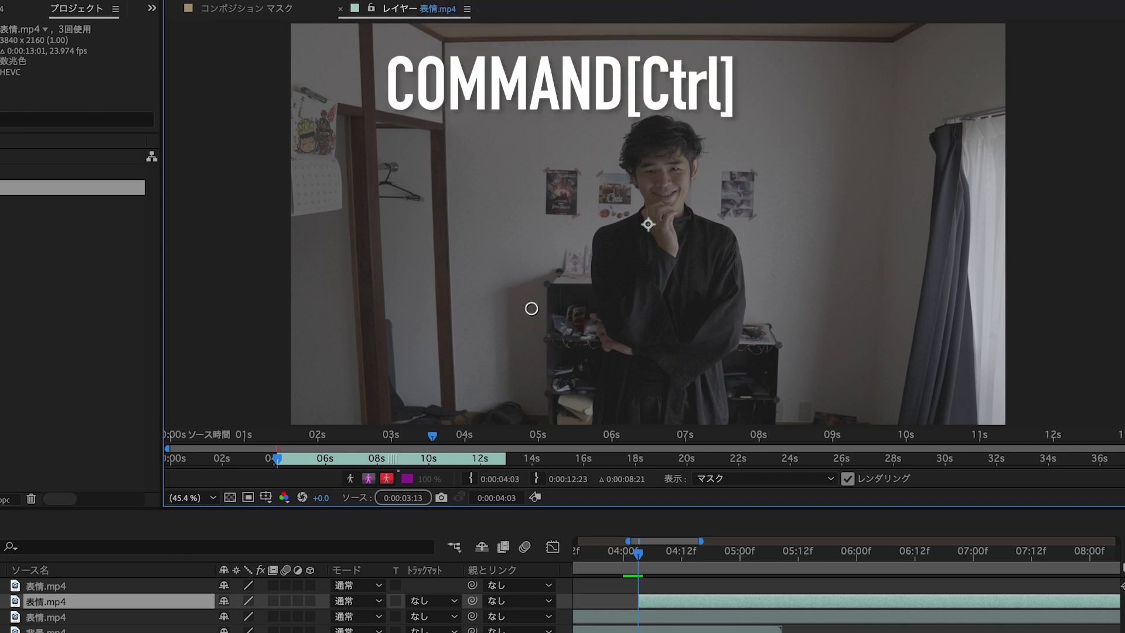
{"action": "left_click_drag", "start_coordinate": [531, 308], "coordinate": [539, 309]}
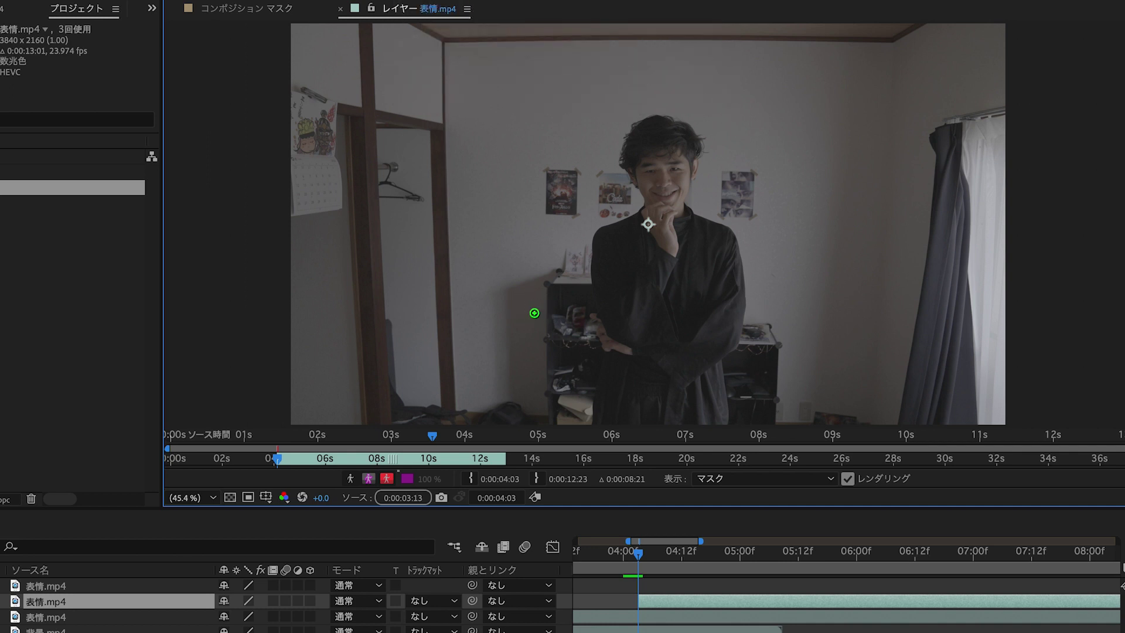
{"action": "left_click_drag", "start_coordinate": [616, 422], "coordinate": [620, 400]}
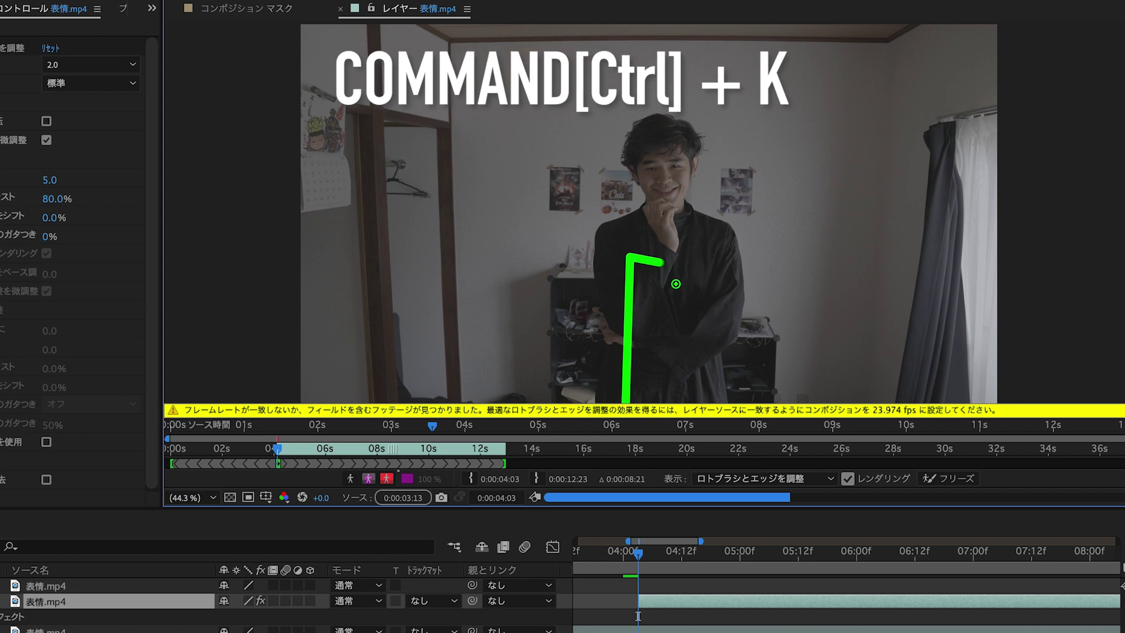
{"action": "key", "text": "ctrl+k"}
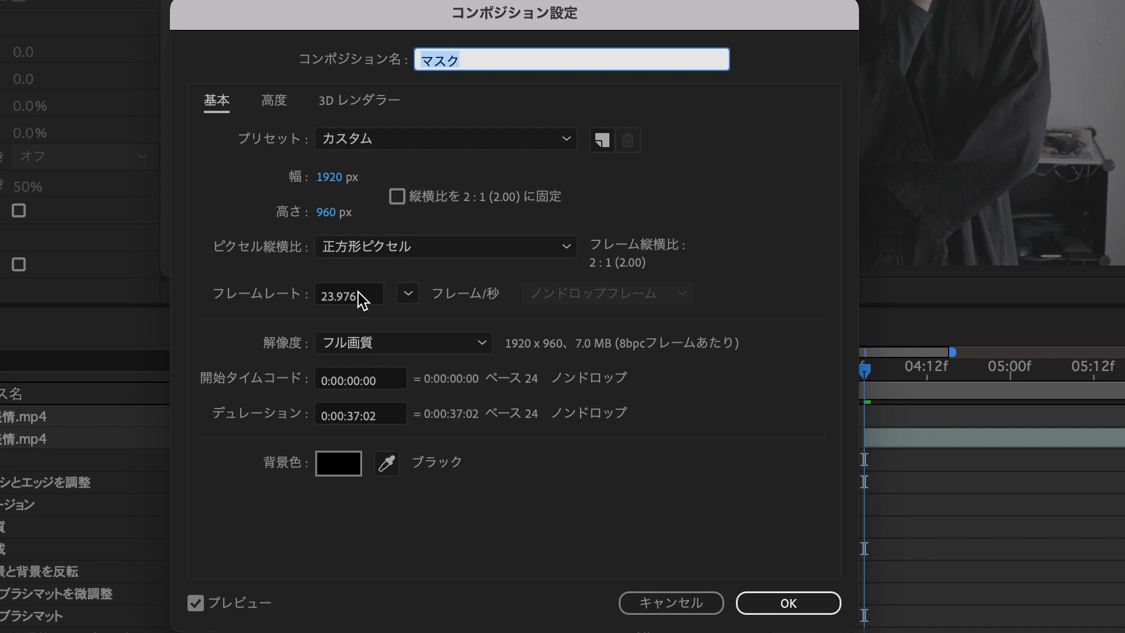
{"action": "left_click", "coordinate": [786, 603]}
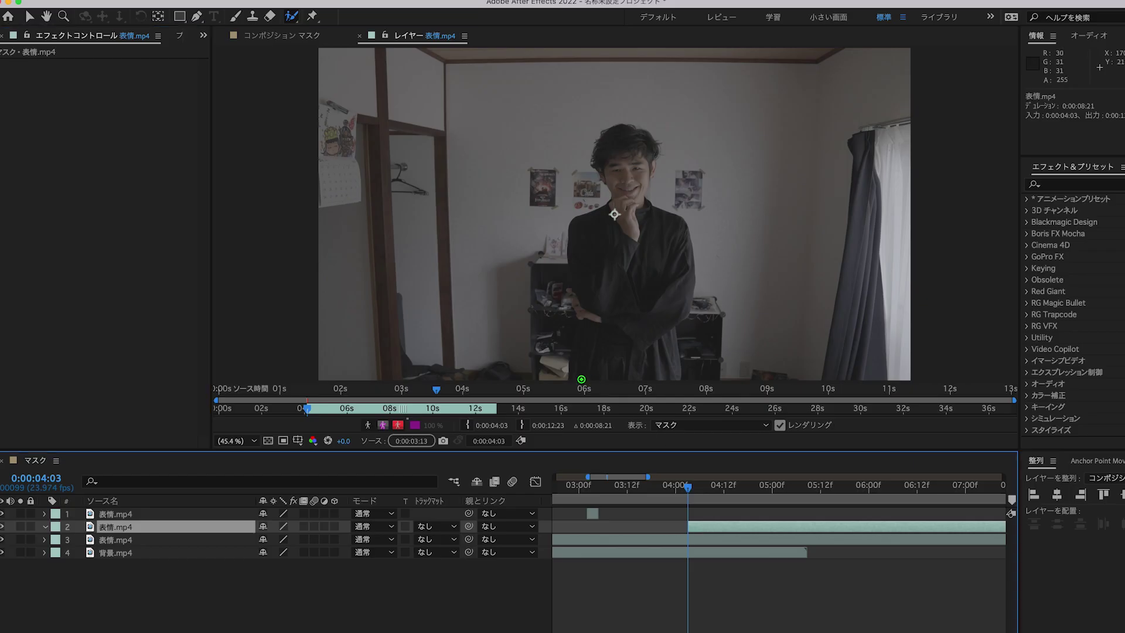
Extend the Roto Brush selection up the body to include the hand and fingers.
{"action": "mouse_move", "coordinate": [580, 380]}
{"action": "left_mouse_down"}
{"action": "mouse_move", "coordinate": [589, 301]}
{"action": "mouse_move", "coordinate": [634, 229]}
{"action": "mouse_move", "coordinate": [660, 368]}
{"action": "left_mouse_up"}
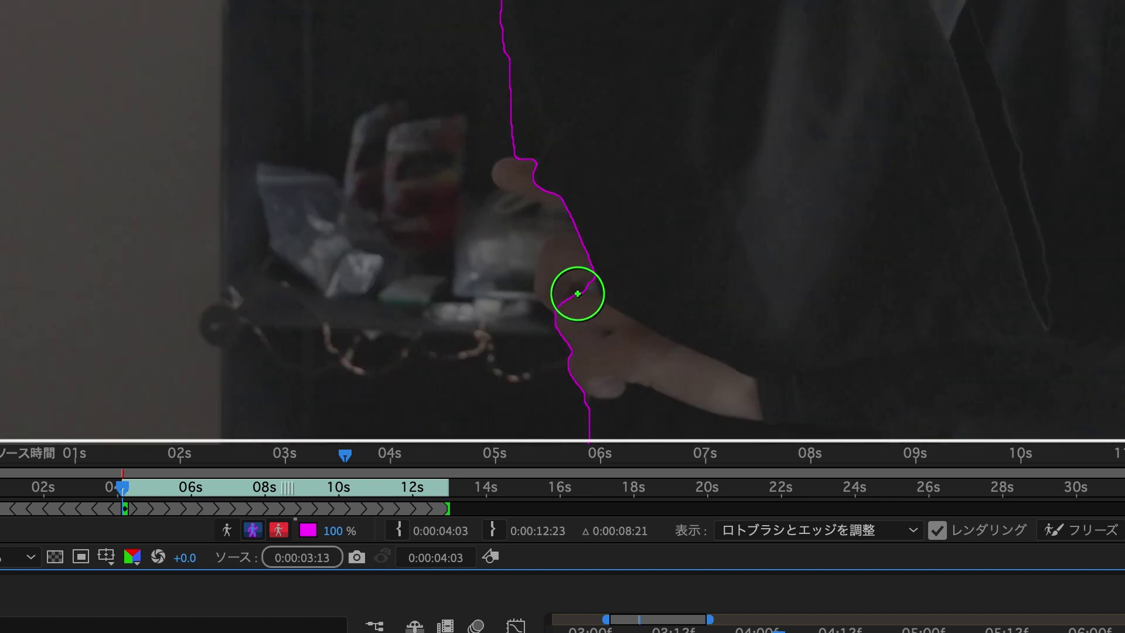
{"action": "left_click_drag", "start_coordinate": [578, 293], "coordinate": [580, 274]}
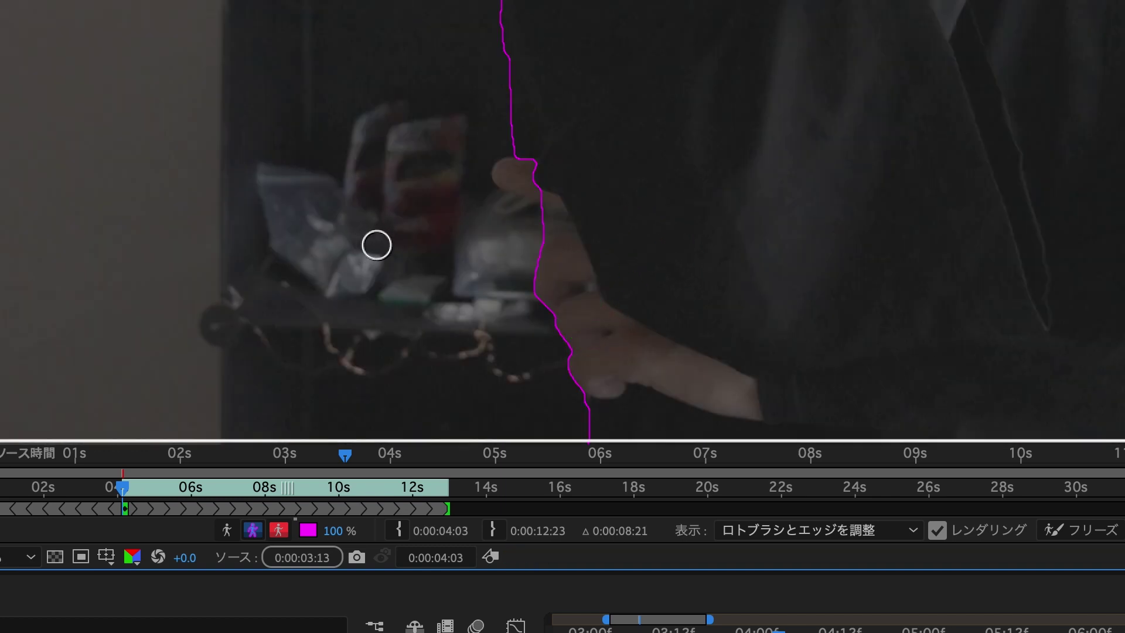
{"action": "left_click_drag", "start_coordinate": [516, 176], "coordinate": [556, 175]}
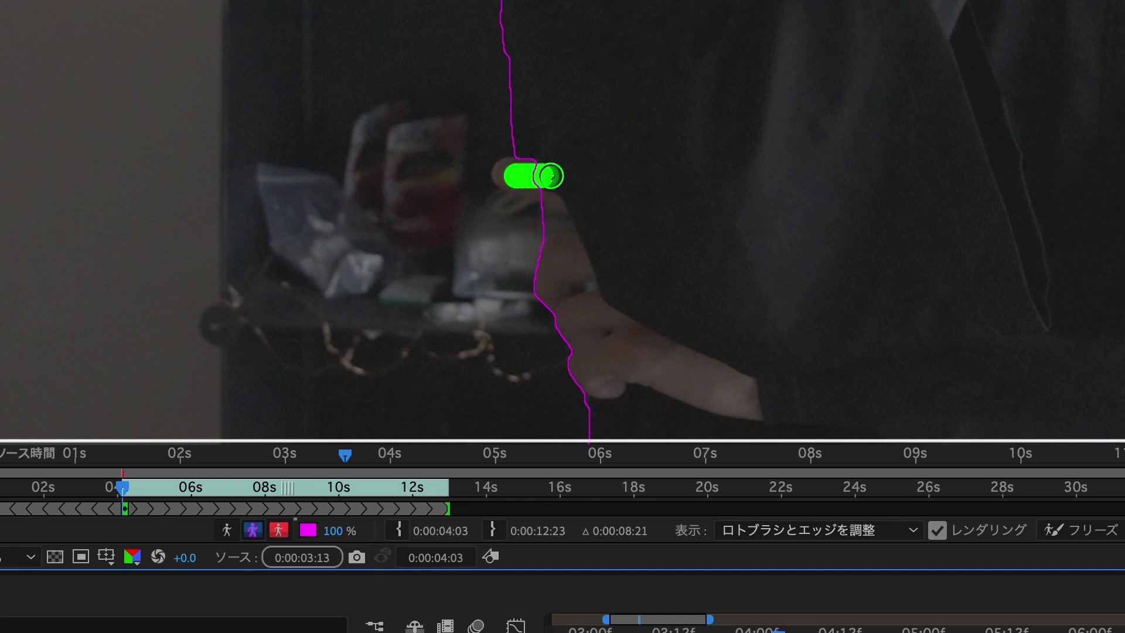
{"action": "key", "text": "alt"}
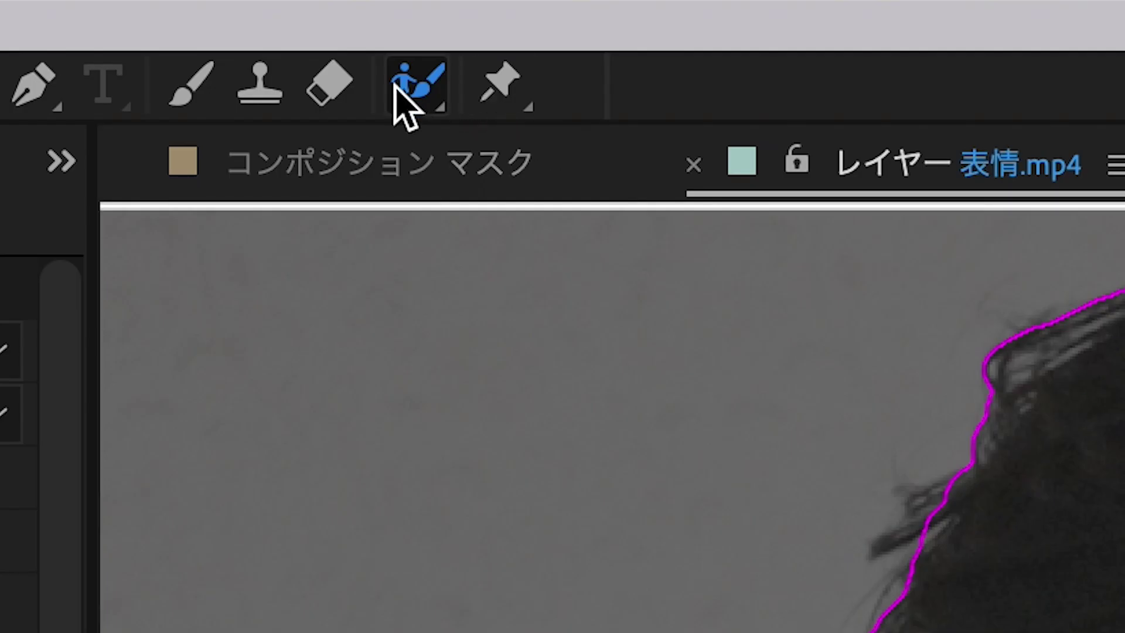
Use the Refine Edge tool to paint along the person's hair edge.
{"action": "left_click", "coordinate": [292, 25]}
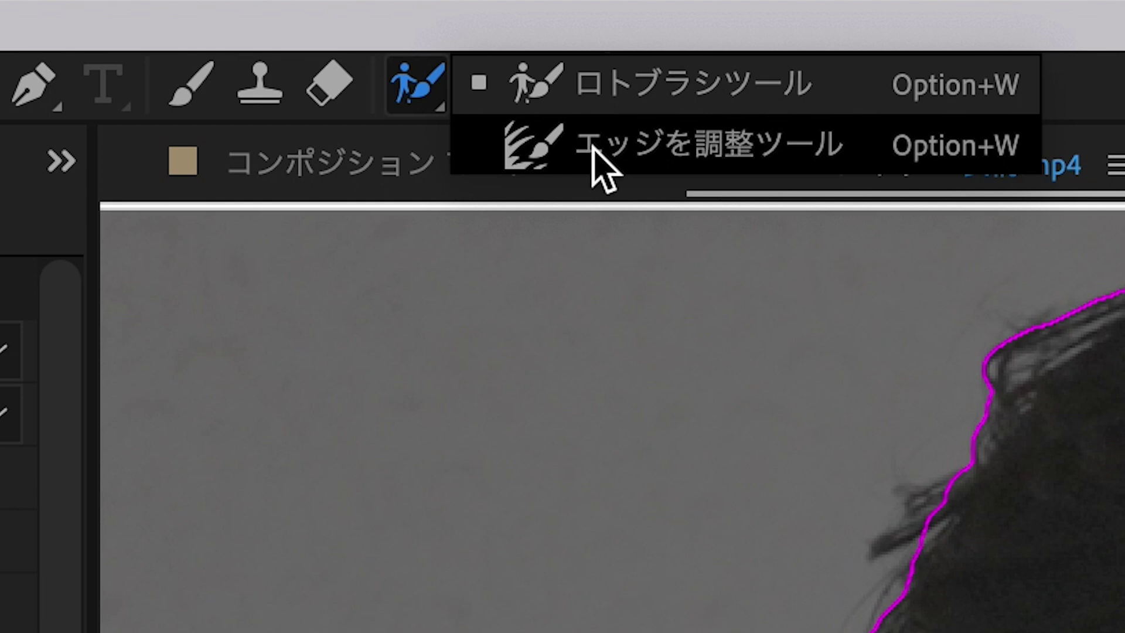
{"action": "left_click", "coordinate": [593, 148]}
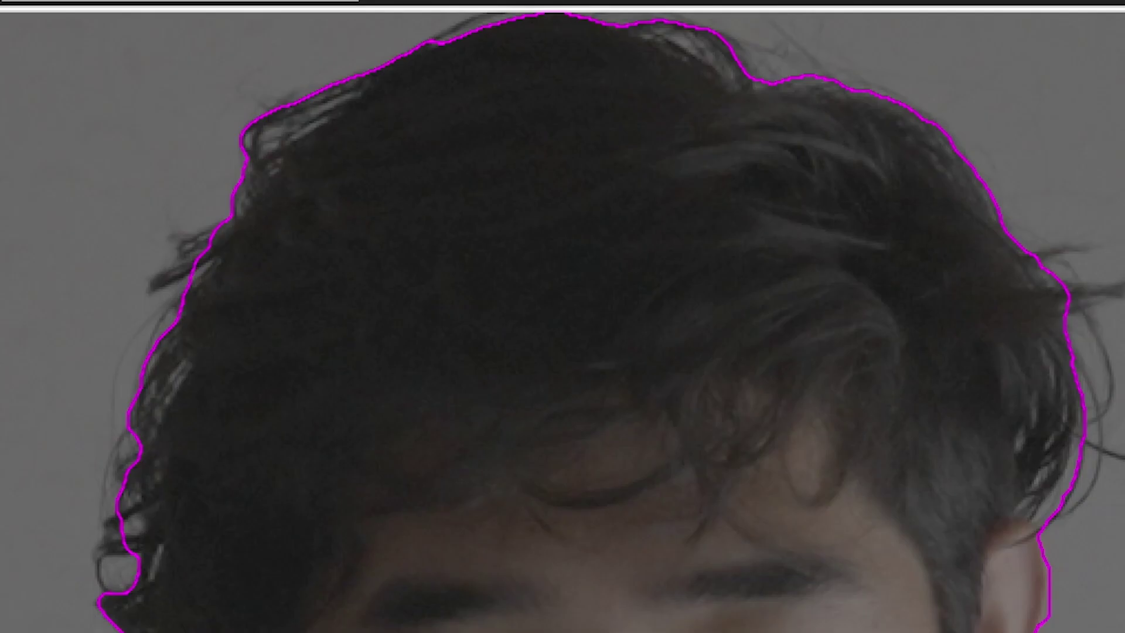
{"action": "mouse_move", "coordinate": [168, 628]}
{"action": "left_mouse_down"}
{"action": "mouse_move", "coordinate": [291, 130]}
{"action": "mouse_move", "coordinate": [1079, 306]}
{"action": "mouse_move", "coordinate": [1037, 517]}
{"action": "mouse_move", "coordinate": [1058, 368]}
{"action": "left_mouse_up"}
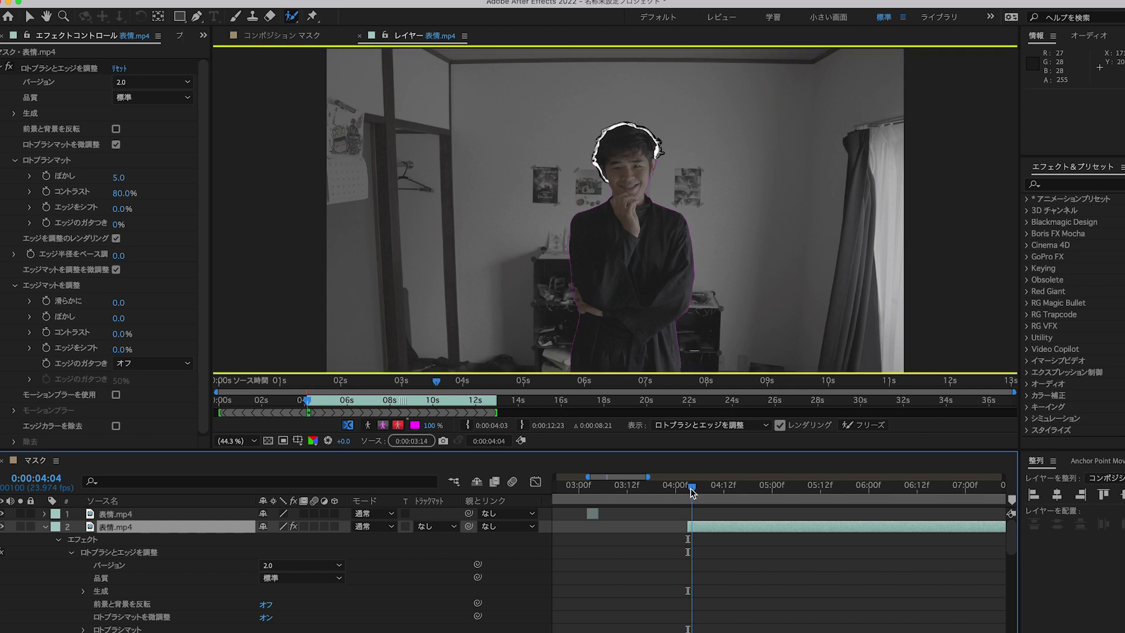
On another frame, add a spot by the hand and remove the background beside it.
{"action": "left_click_drag", "start_coordinate": [693, 490], "coordinate": [692, 492]}
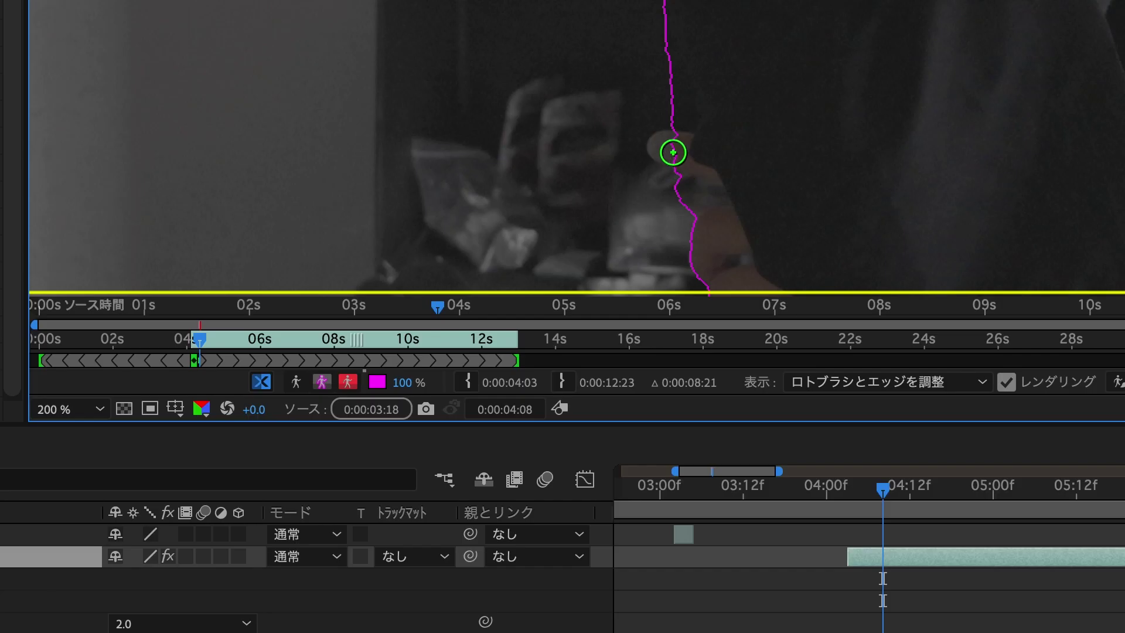
{"action": "left_click", "coordinate": [587, 291]}
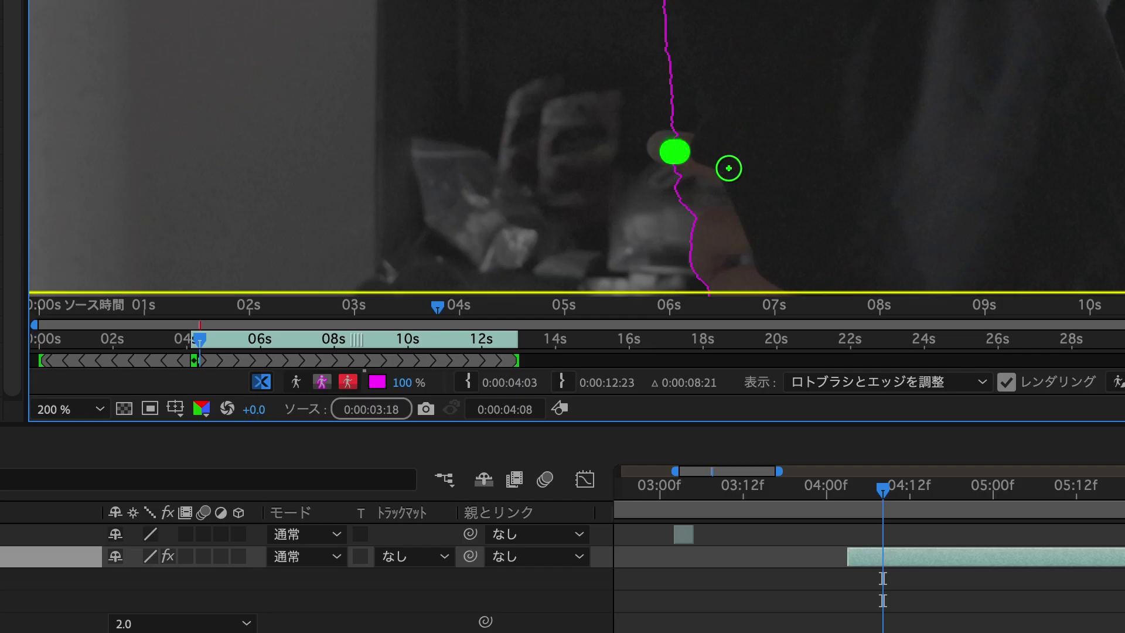
{"action": "left_click", "coordinate": [681, 199], "text": "alt"}
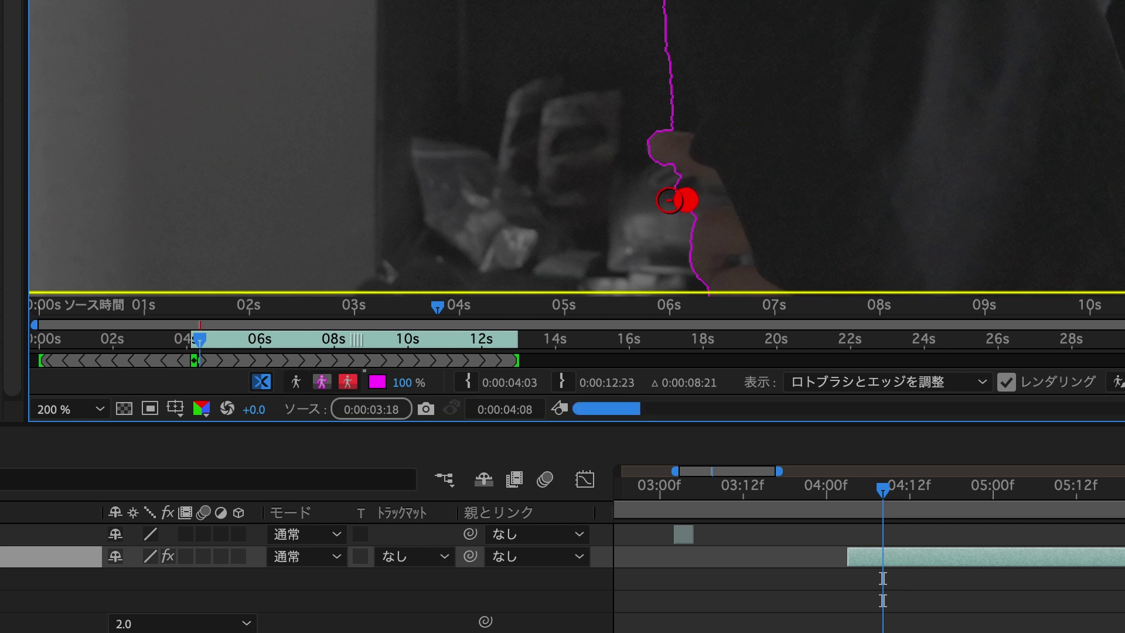
{"action": "left_click", "coordinate": [670, 190], "text": "alt"}
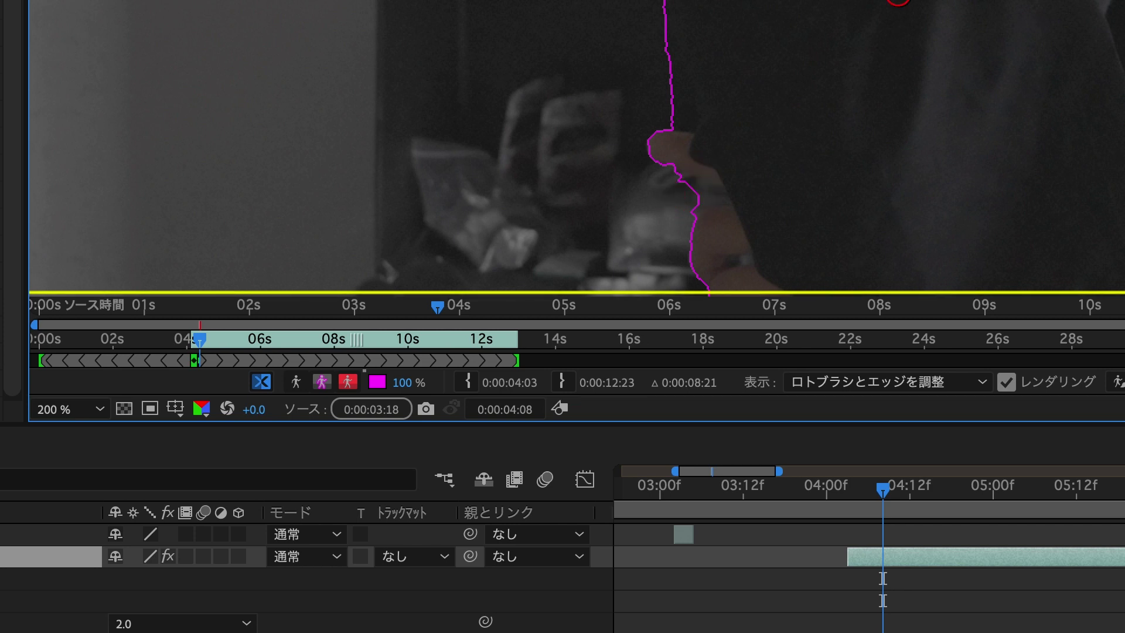
{"action": "scroll", "coordinate": [687, 228], "scroll_direction": "down", "scroll_amount": 2}
{"action": "key", "text": "Page_Down"}
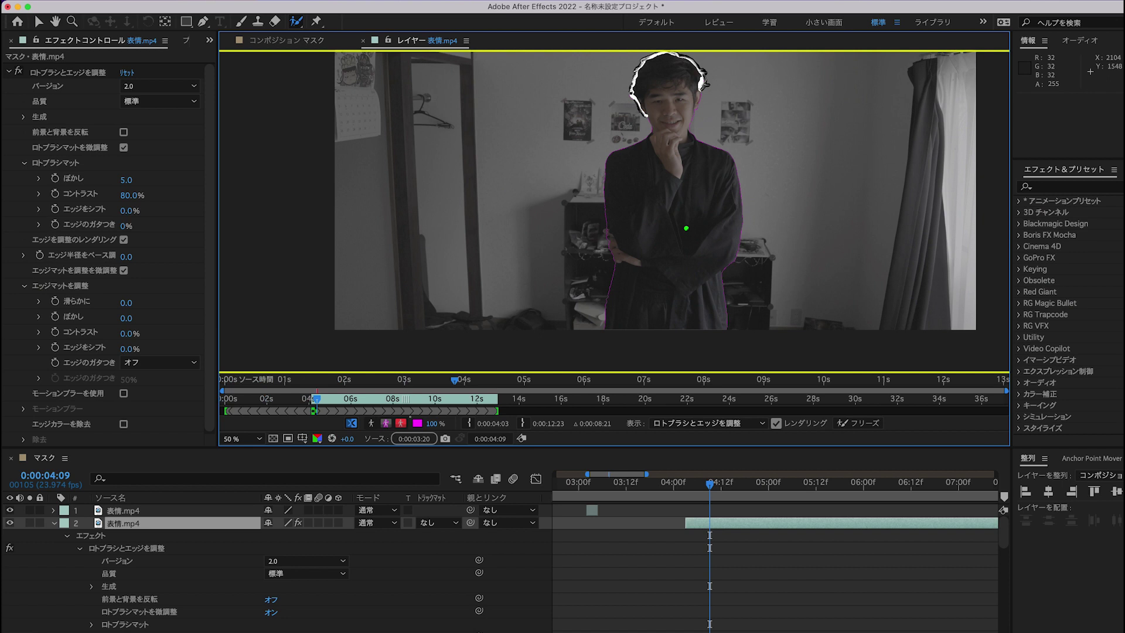
In the マスク comp, end layer 2 at the current frame, check it soloed, then duplicate it.
{"action": "left_click", "coordinate": [301, 41]}
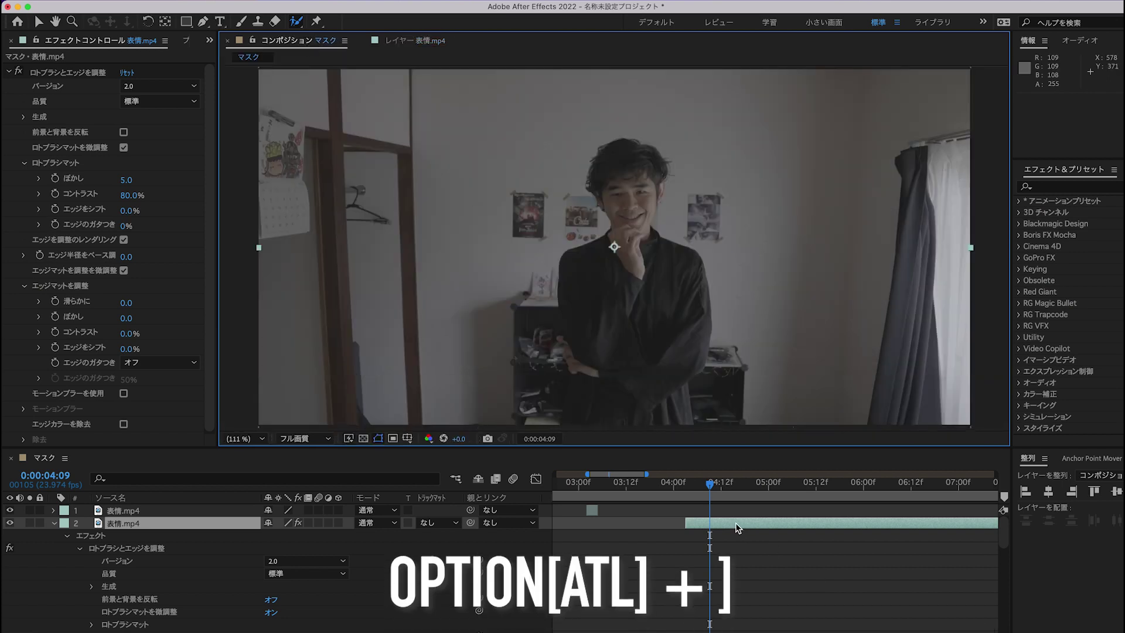
{"action": "key", "text": "alt+bracketright"}
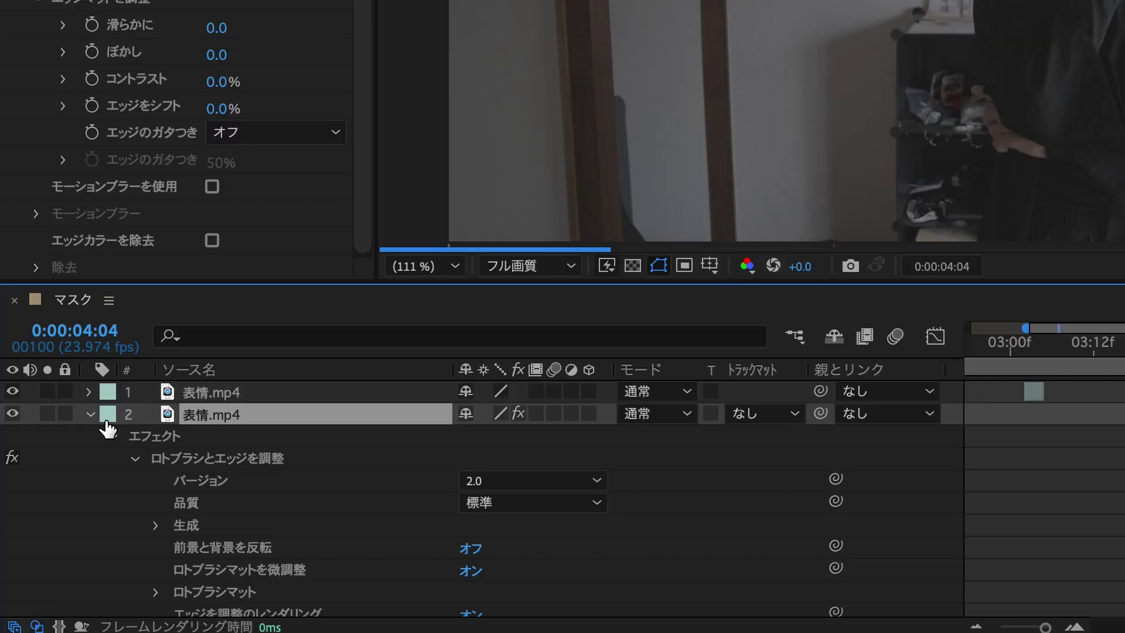
{"action": "left_click", "coordinate": [47, 413]}
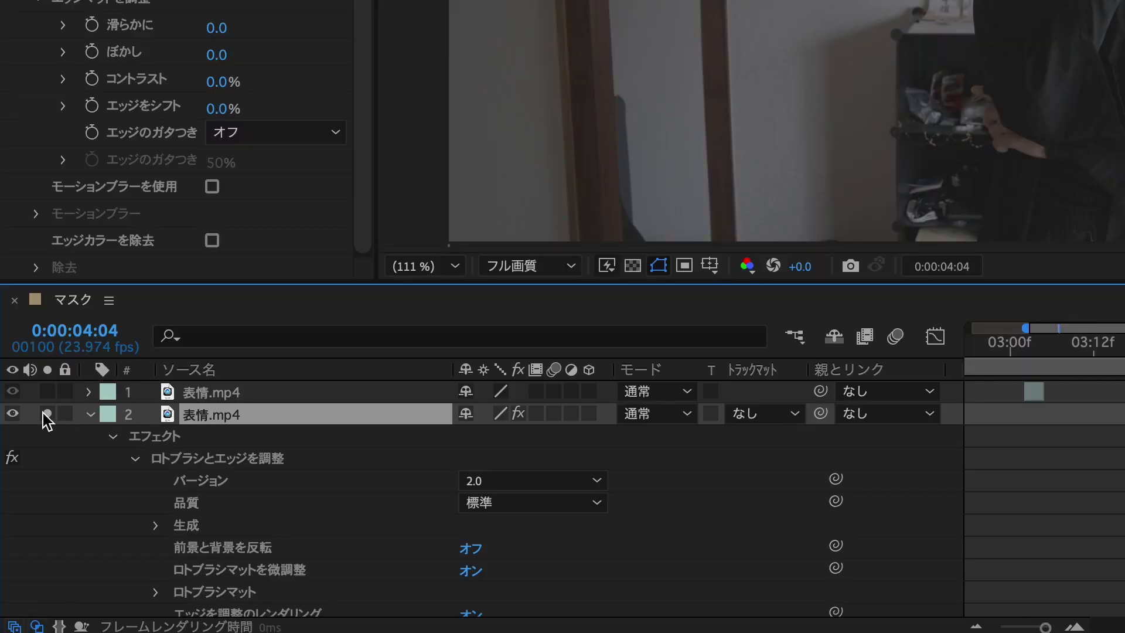
{"action": "left_click", "coordinate": [90, 414]}
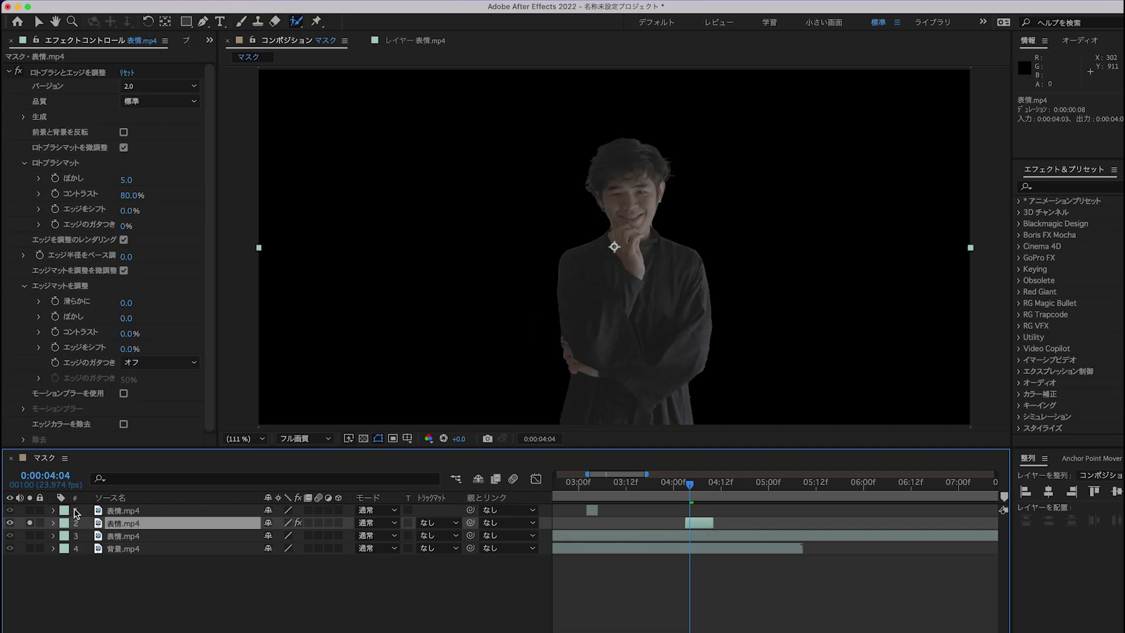
{"action": "left_click", "coordinate": [32, 524]}
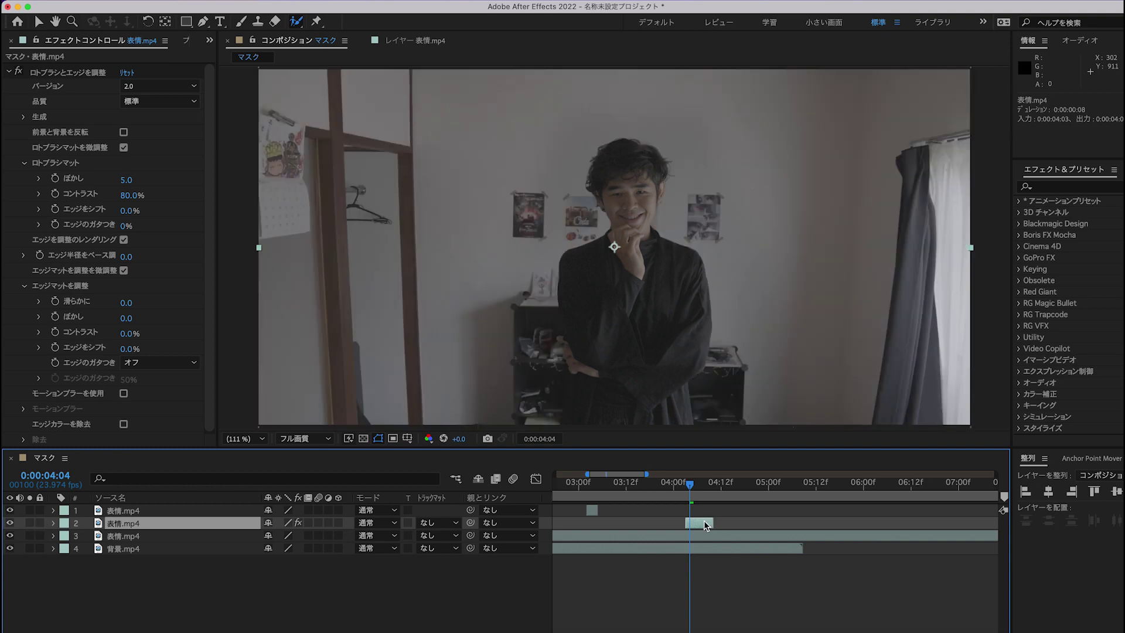
{"action": "key", "text": "ctrl+d"}
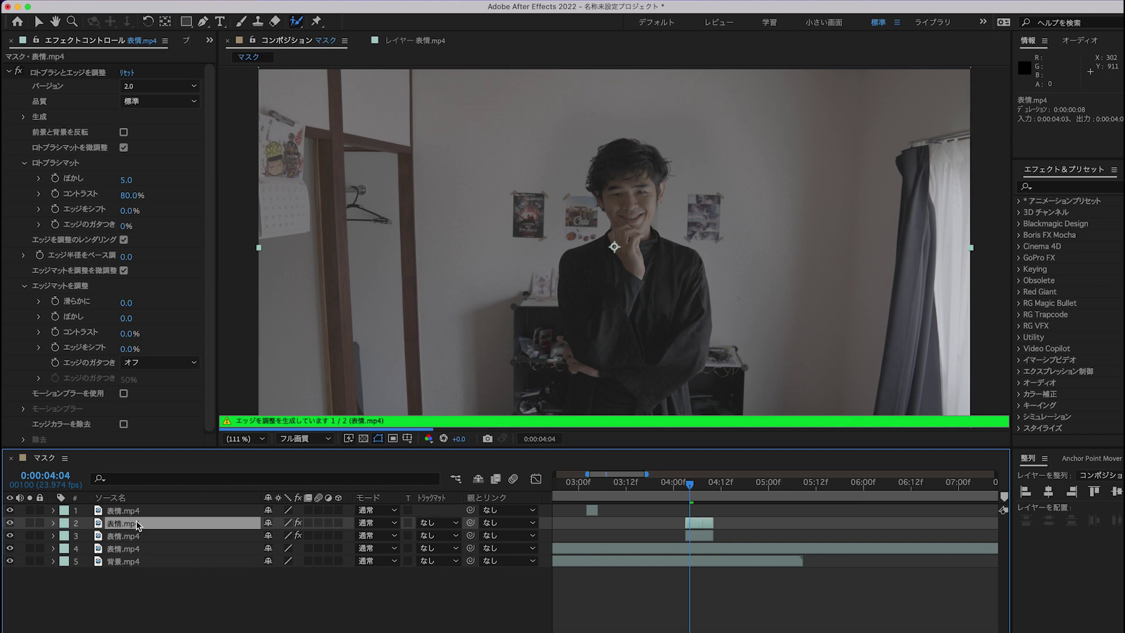
Rename layer 2 to 上表情.mp4.
{"action": "key", "text": "Return"}
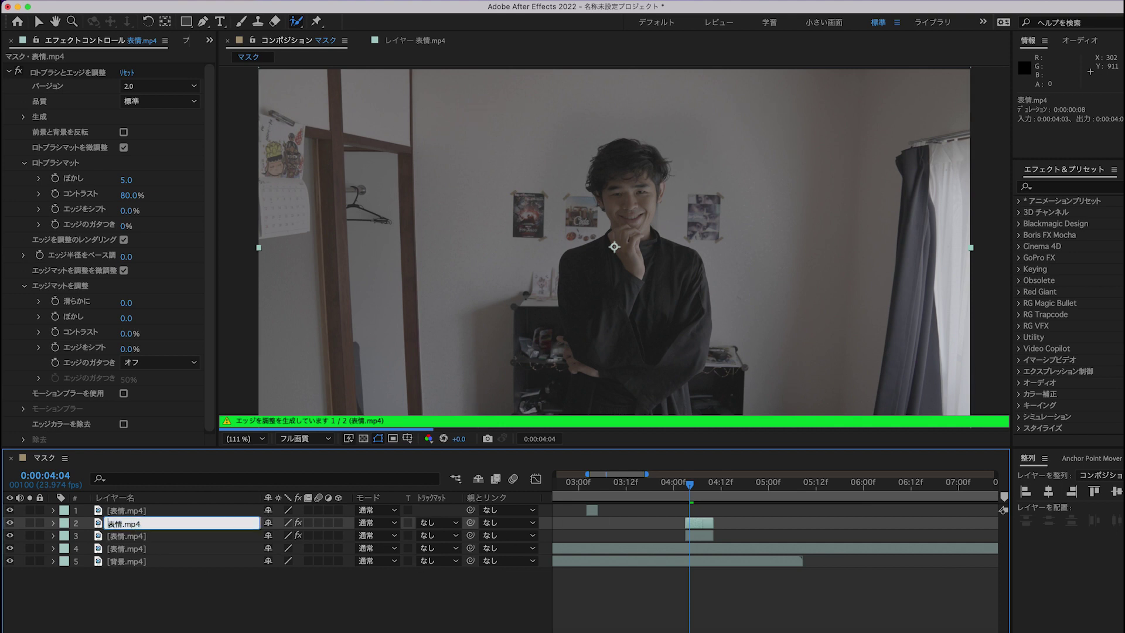
{"action": "type", "text": "う"}
{"action": "key", "text": "Return"}
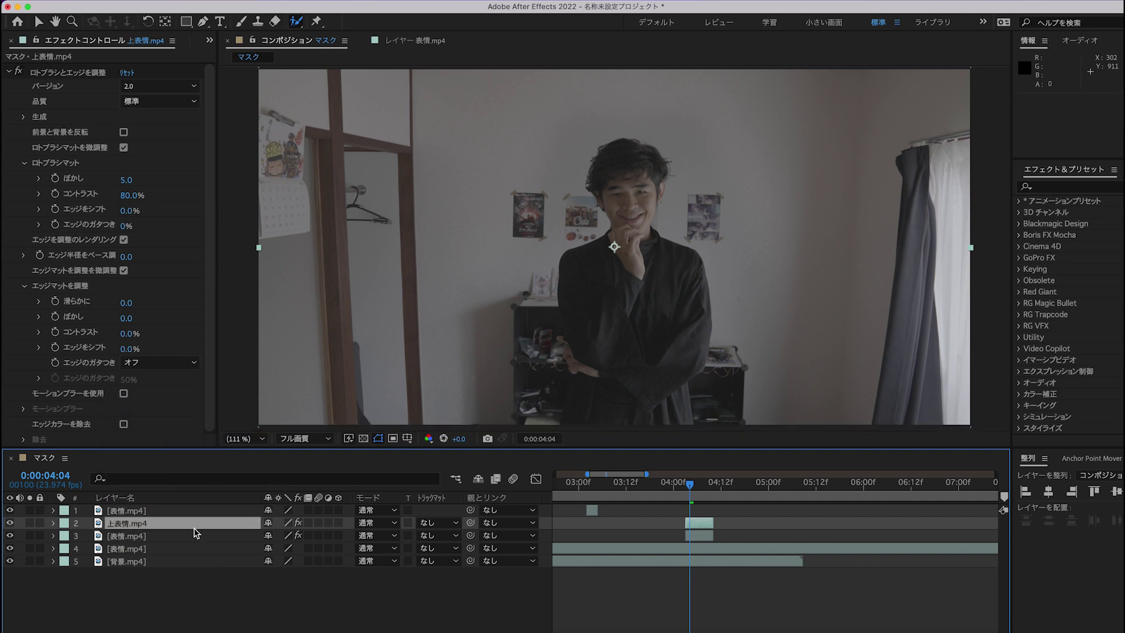
Shift layer 3's Position X from 960 to about 1189 so the person appears twice.
{"action": "left_click", "coordinate": [161, 535]}
{"action": "key", "text": "p"}
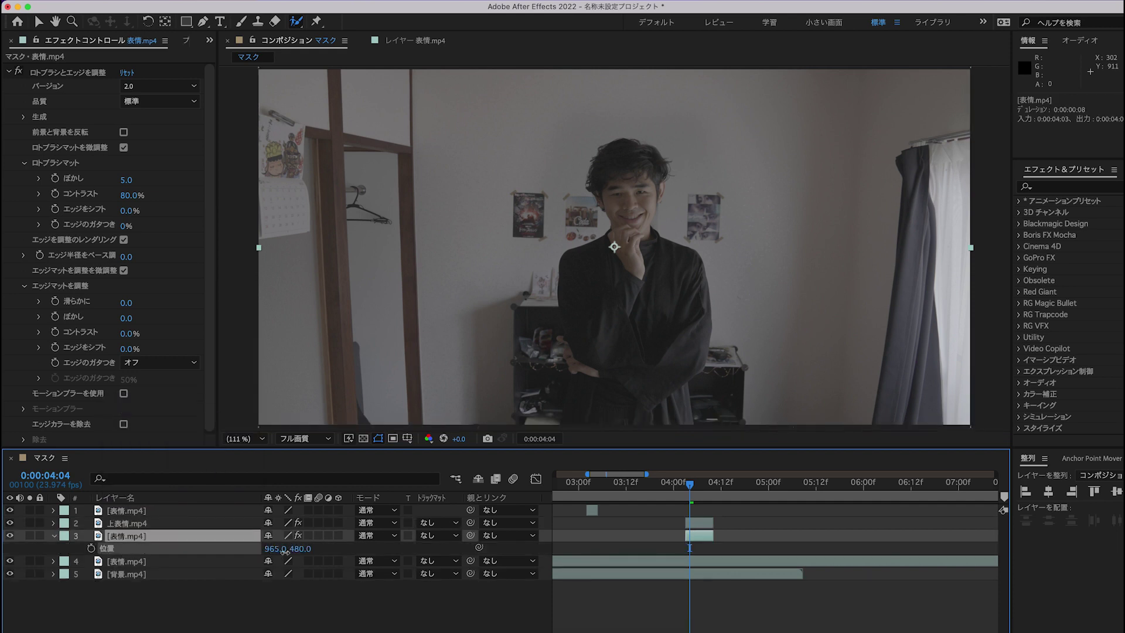
{"action": "left_click_drag", "start_coordinate": [273, 549], "coordinate": [427, 554]}
{"action": "left_click", "coordinate": [699, 524]}
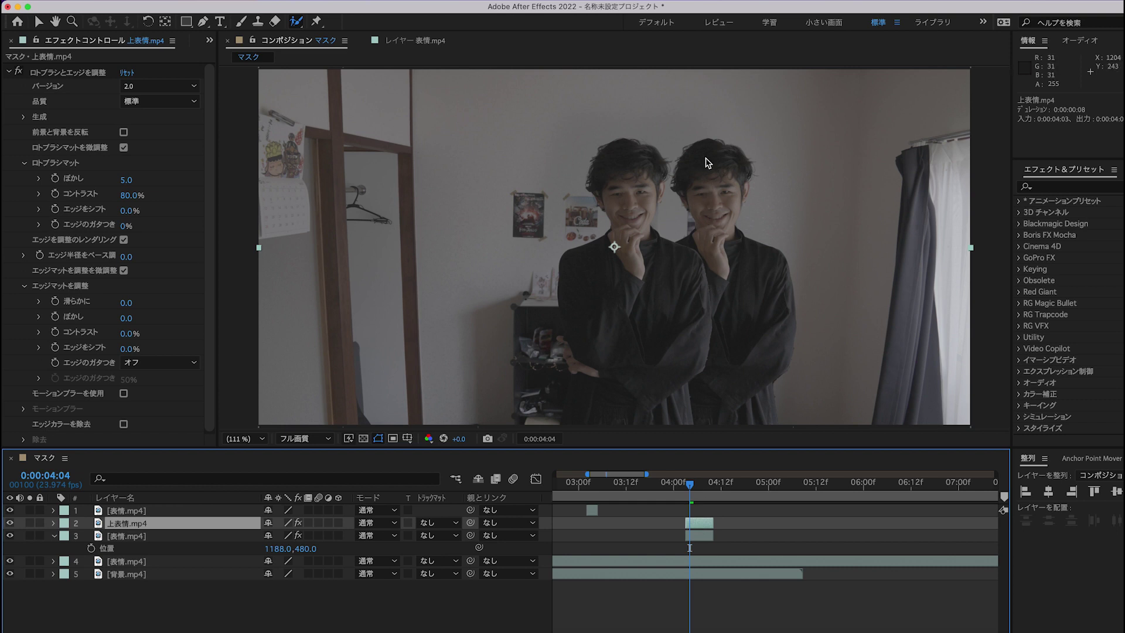
{"action": "key", "text": "super+Down"}
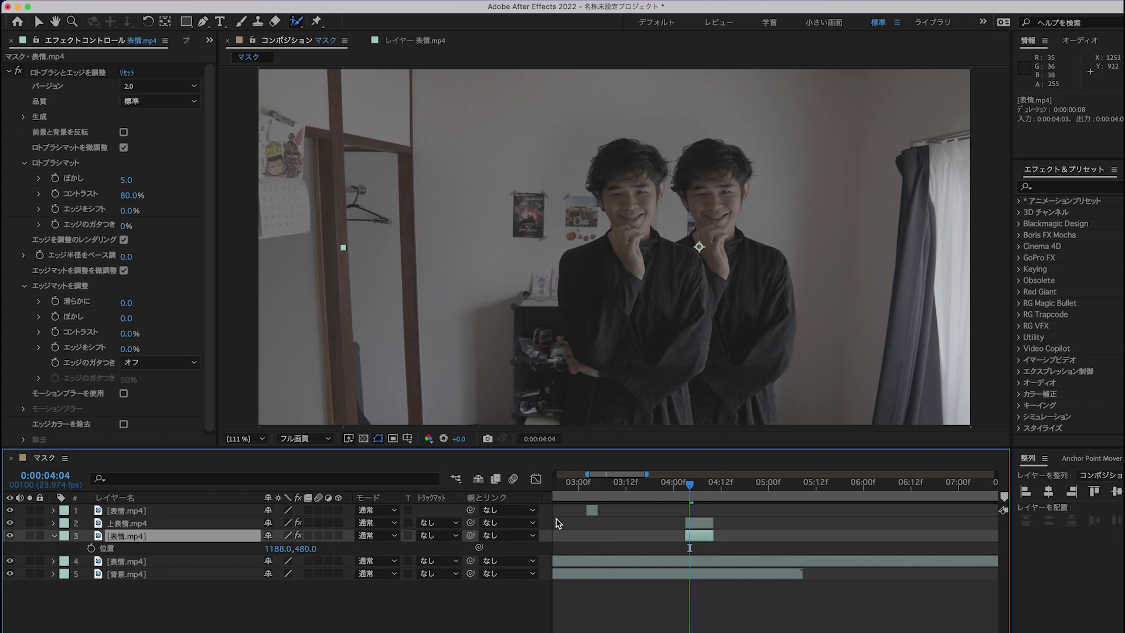
{"action": "left_click", "coordinate": [276, 547]}
{"action": "key", "text": "Up"}
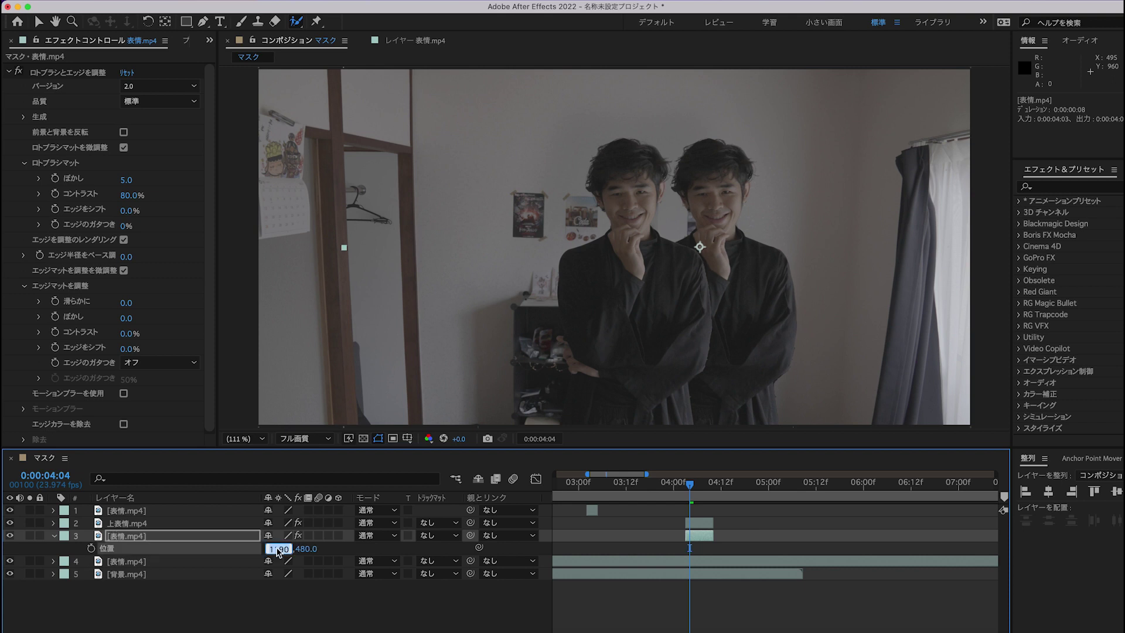